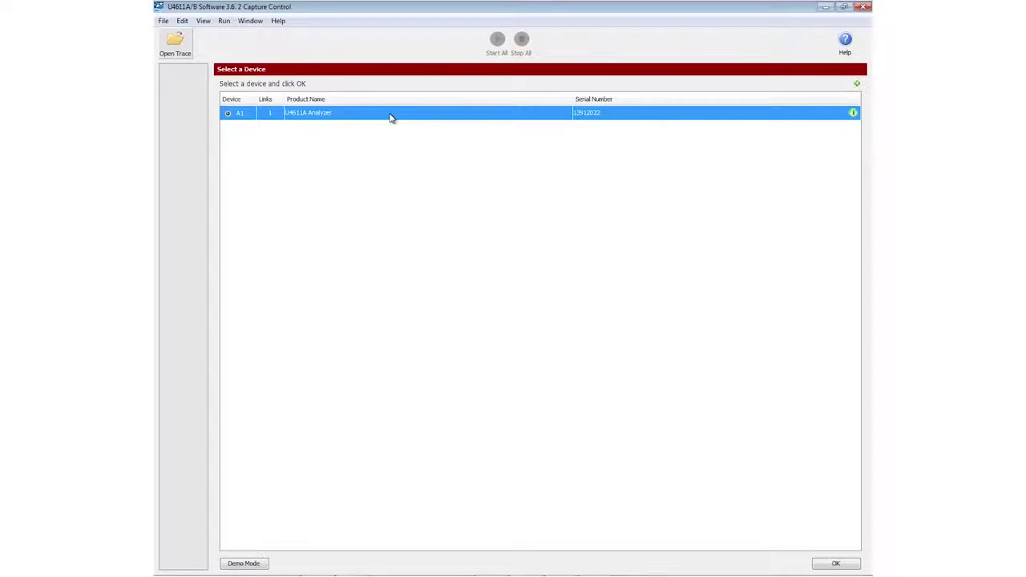
Step: Open analyzer A1's device settings and keep Stop Mode on Trigger
left_click(854, 114)
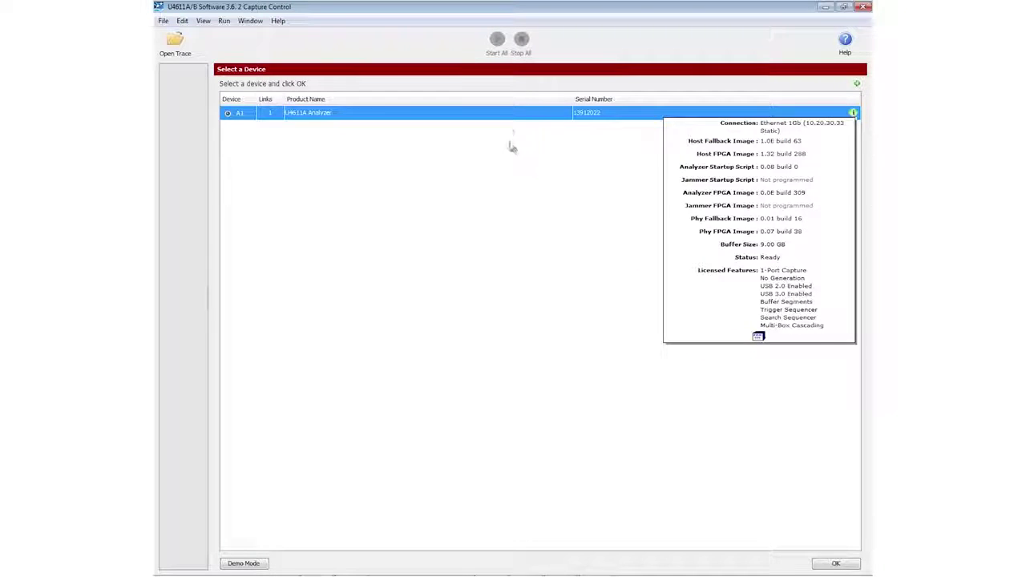
left_click(512, 120)
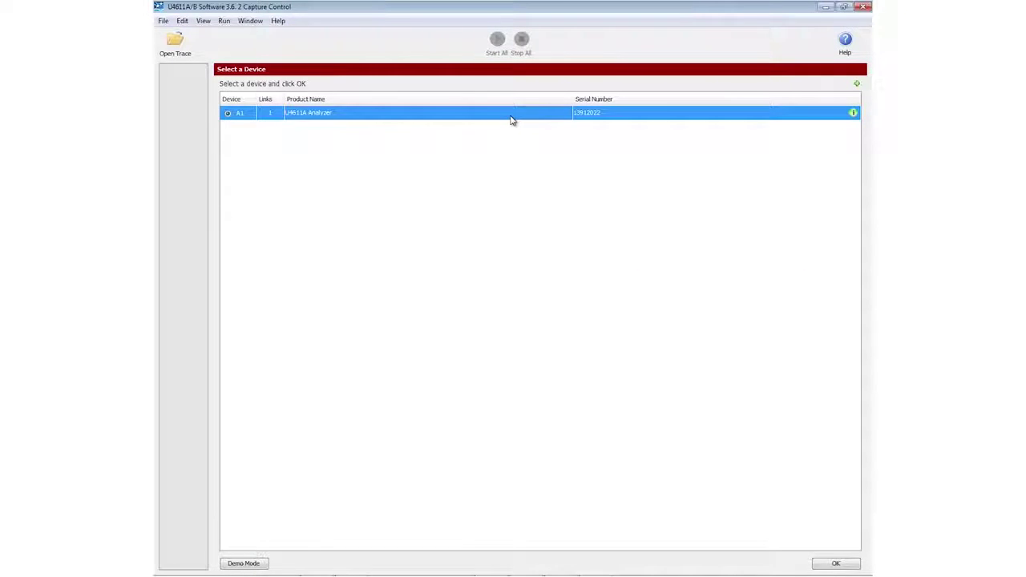
double_click(512, 120)
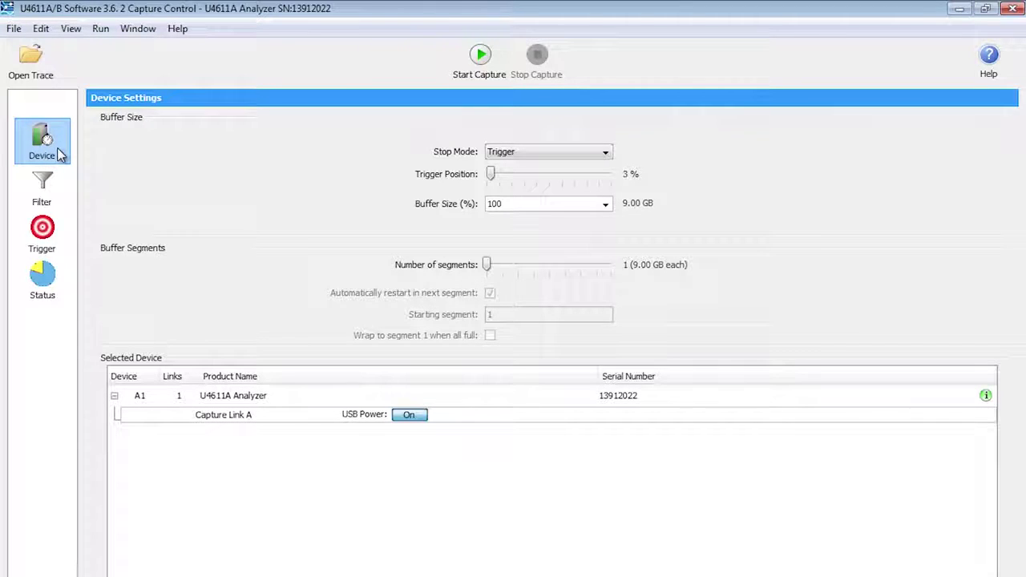
left_click(530, 154)
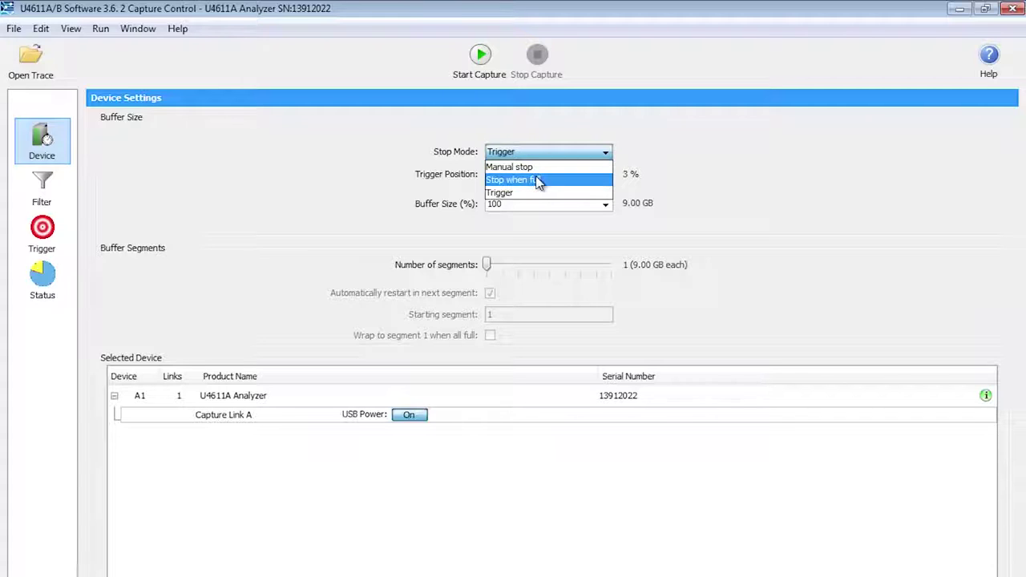
left_click(692, 180)
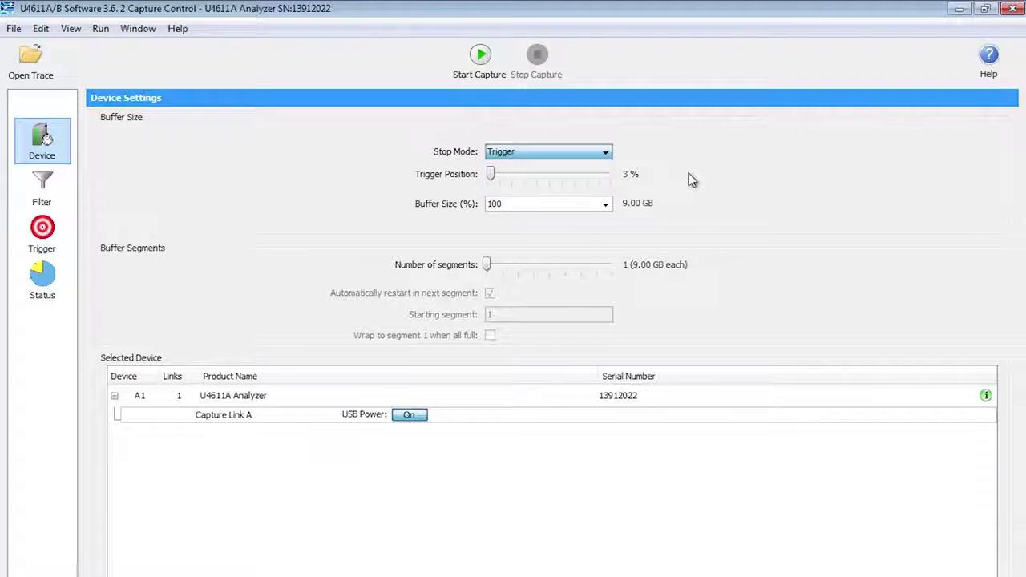
Step: Set the trigger position to 88%, leaving the buffer size at 100% (9.00 GB)
left_click(493, 182)
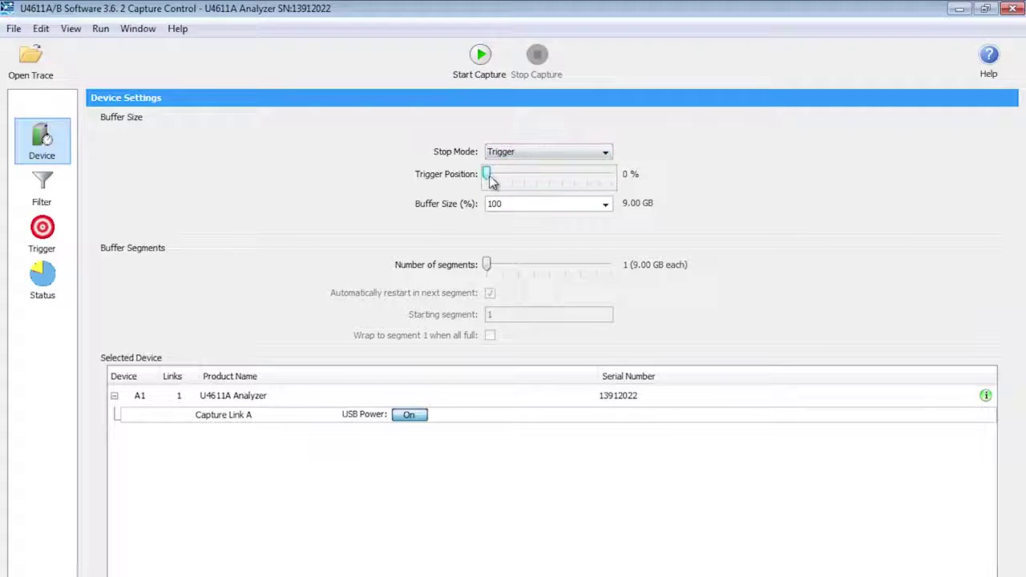
left_click_drag(492, 182, 604, 183)
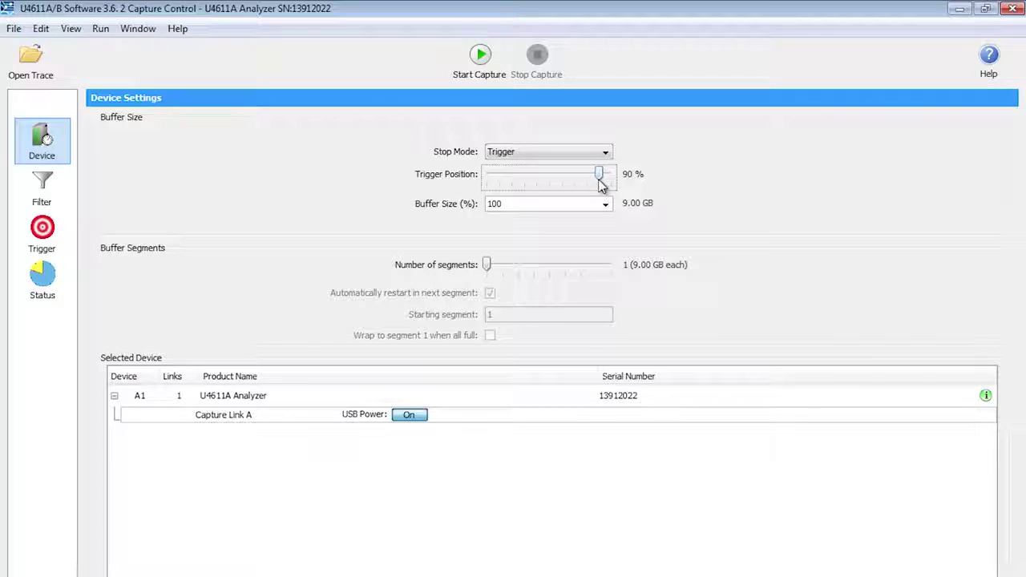
mouse_move(602, 175)
left_mouse_down()
mouse_move(591, 172)
mouse_move(602, 181)
left_mouse_up()
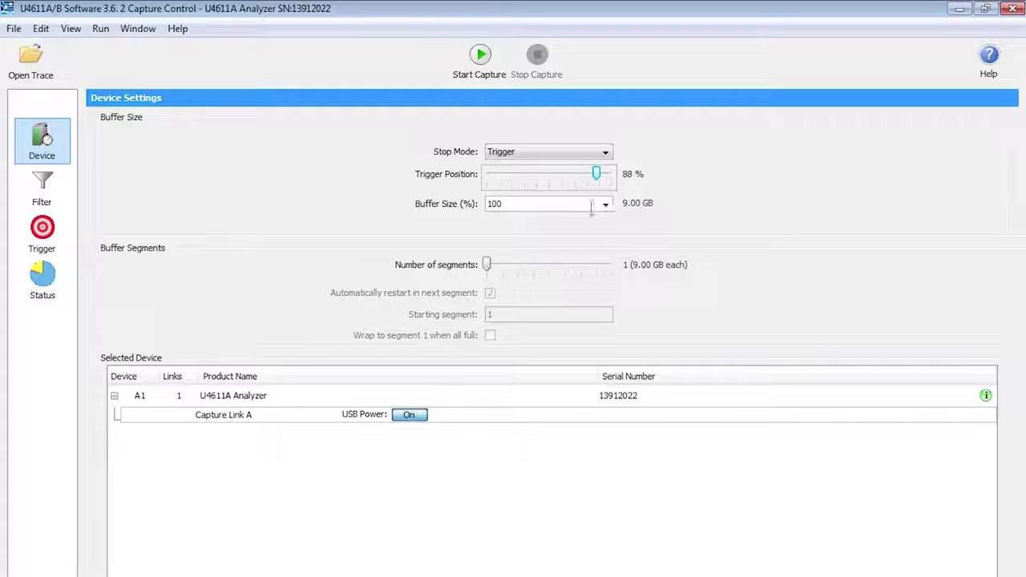
left_click(606, 204)
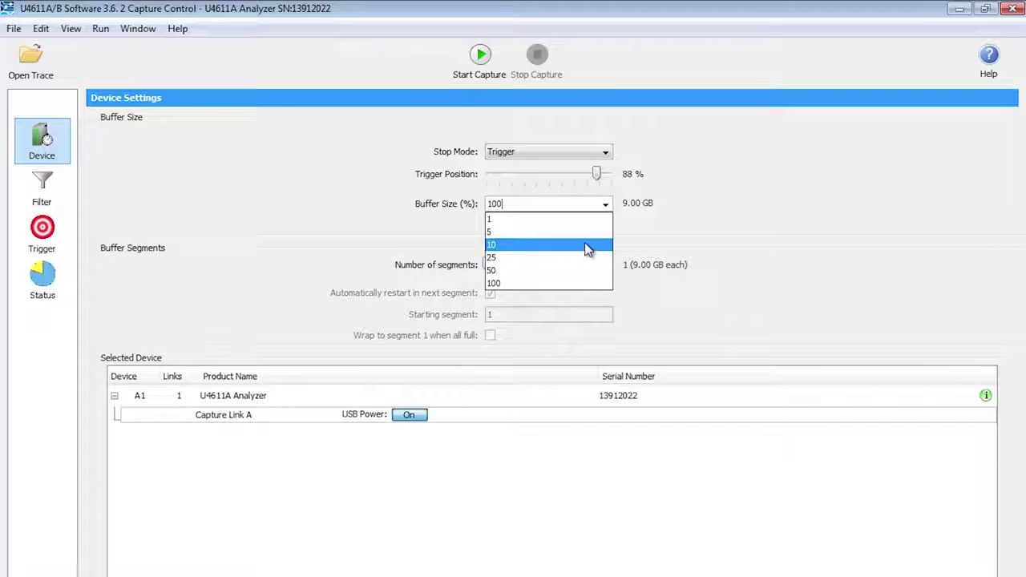
left_click(669, 229)
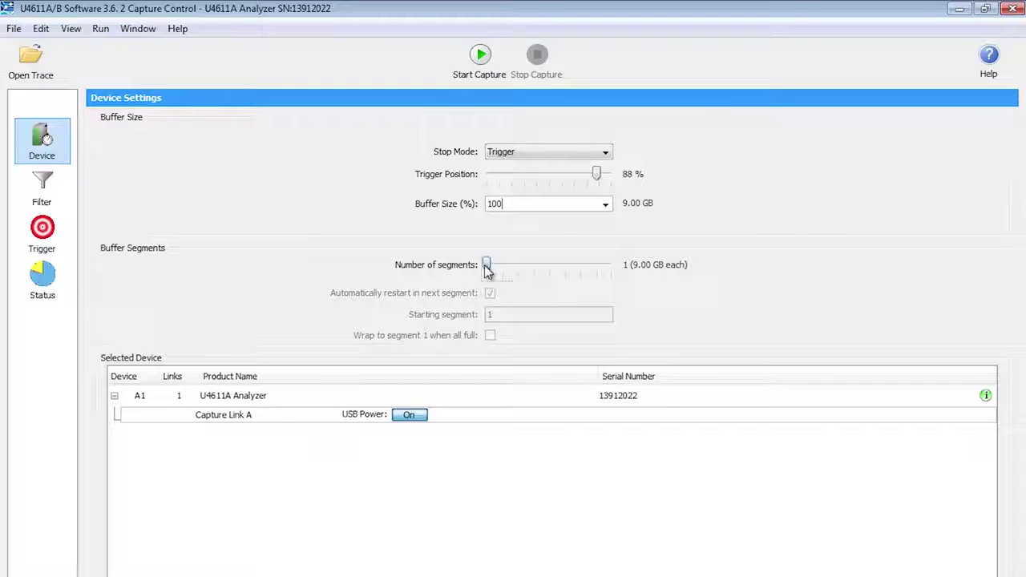
left_click_drag(487, 271, 607, 276)
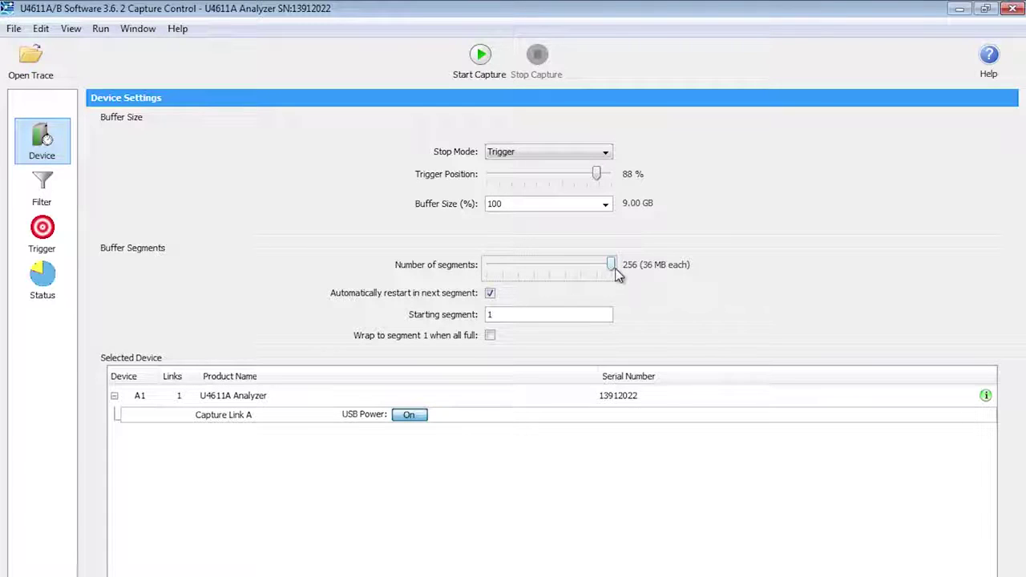
left_click_drag(612, 269, 484, 277)
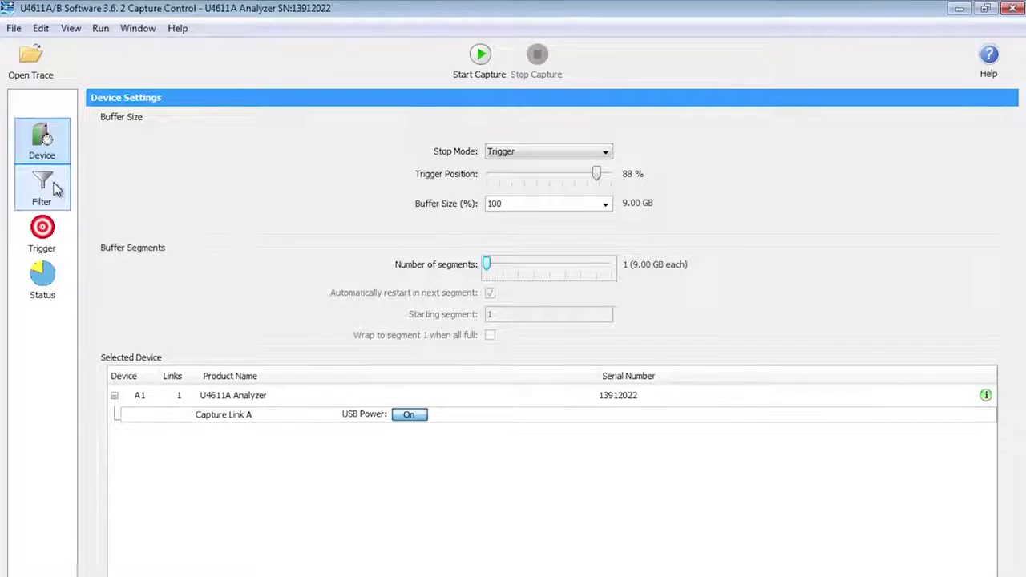
Step: Add Ping/Response, Isochronous Timestamps and SKP ordered sets to the capture filter
left_click(55, 145)
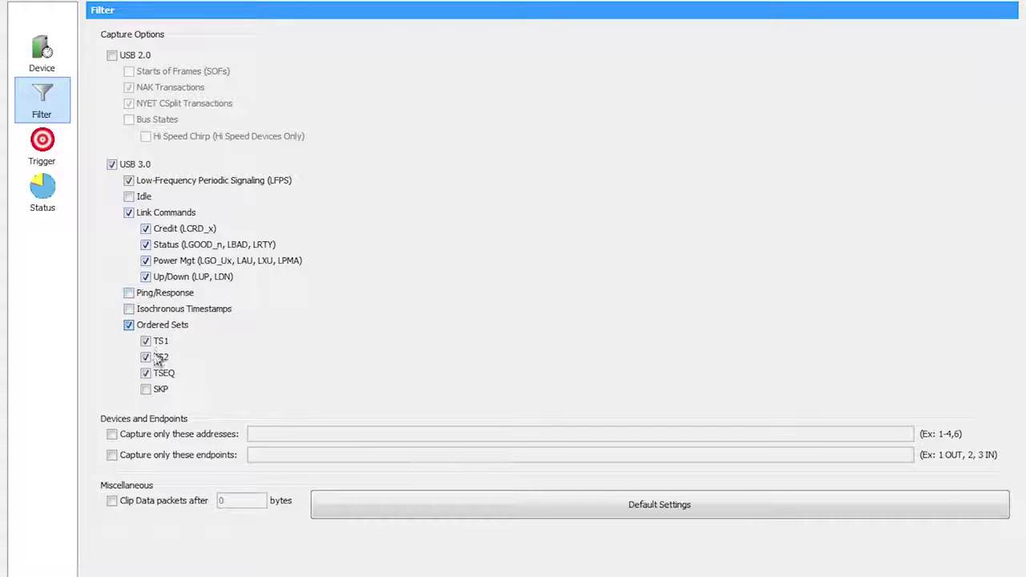
left_click(129, 294)
left_click(129, 309)
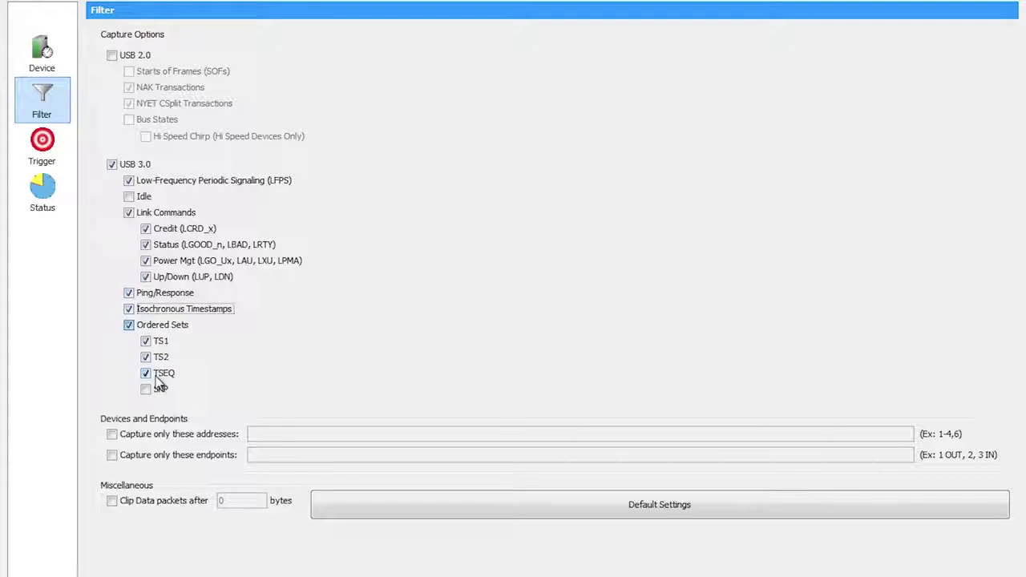
left_click(146, 390)
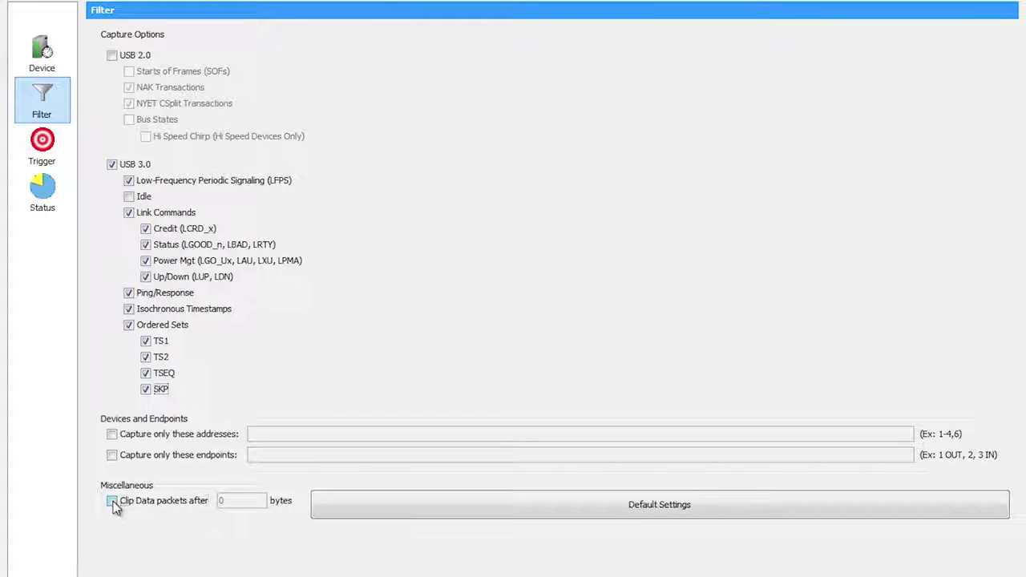
Step: Set data packet clipping to 20 bytes, then turn clipping back off
left_click(113, 502)
double_click(215, 502)
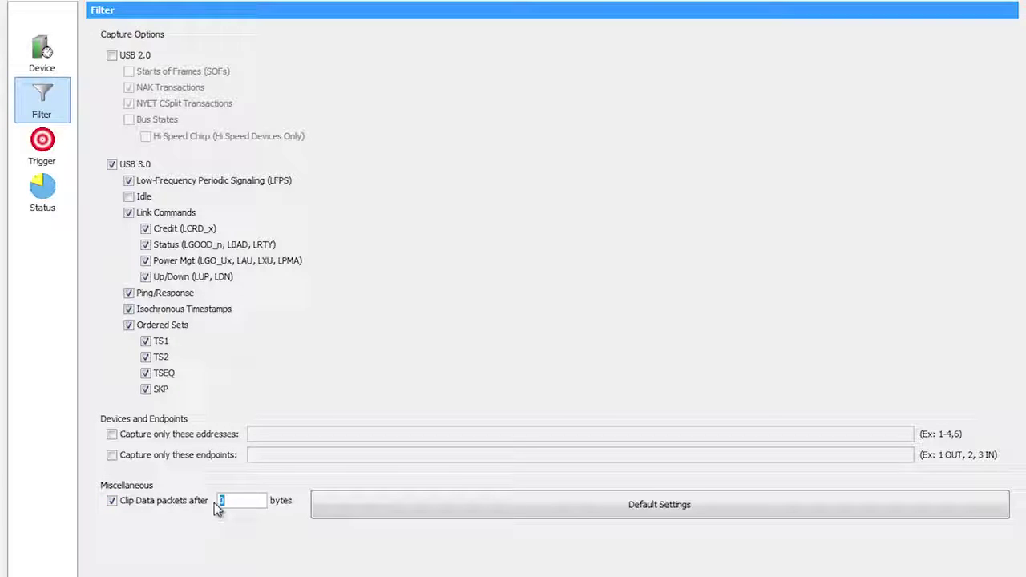
type("2")
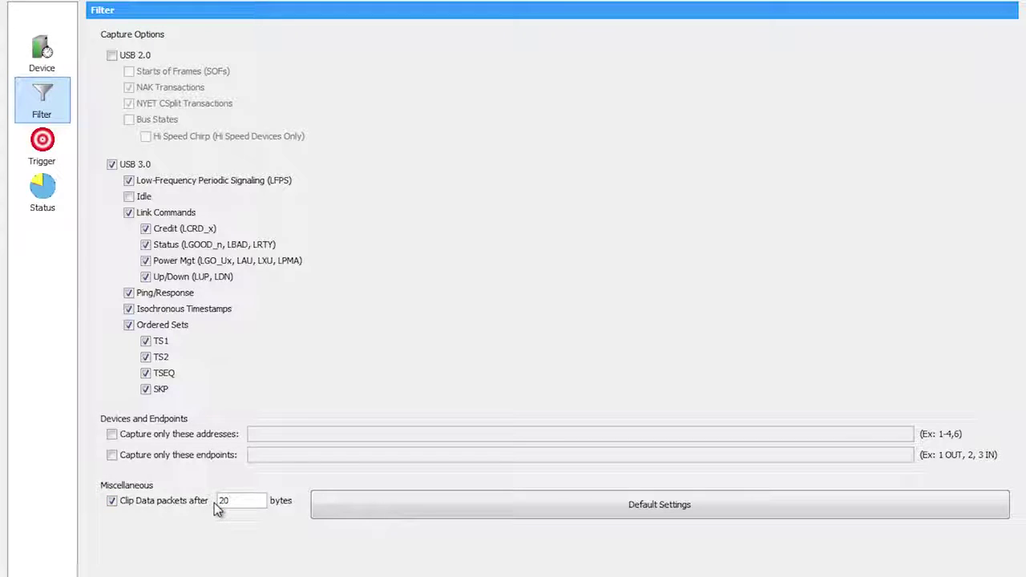
type("0")
left_click(111, 502)
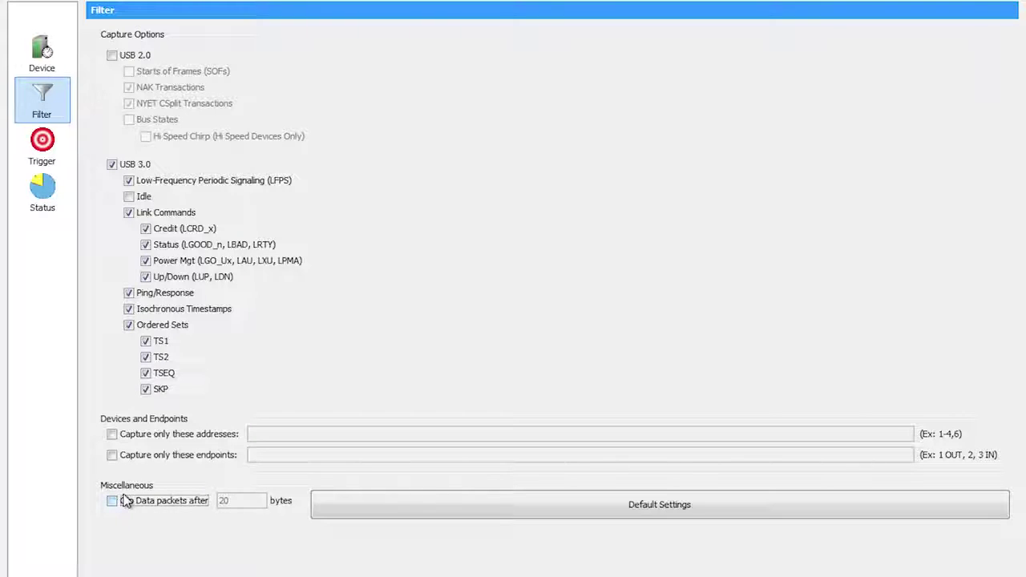
left_click(52, 155)
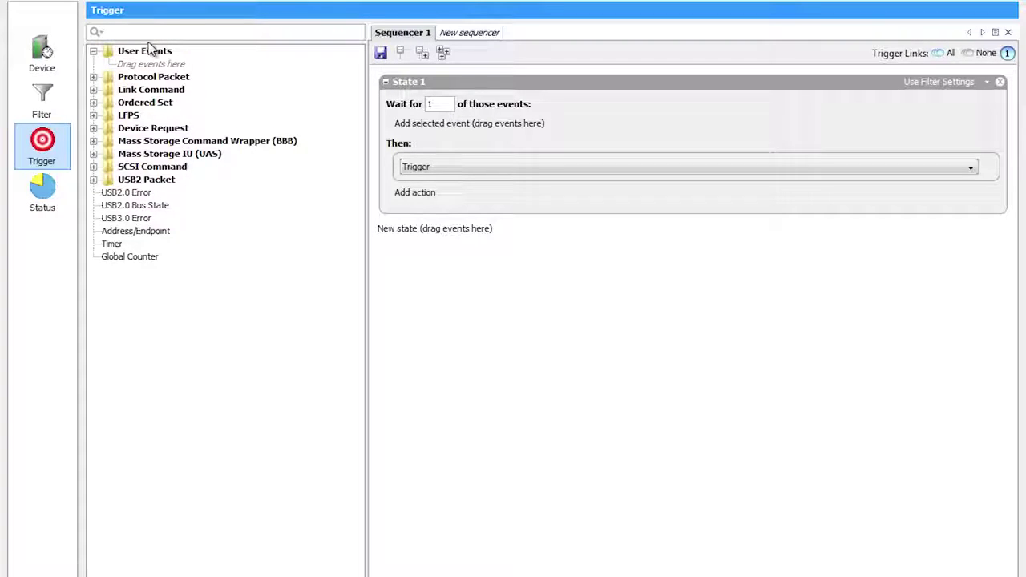
Step: Put the ACK transaction packet event into State 1 with Then set to Count, then show Status
type("ack")
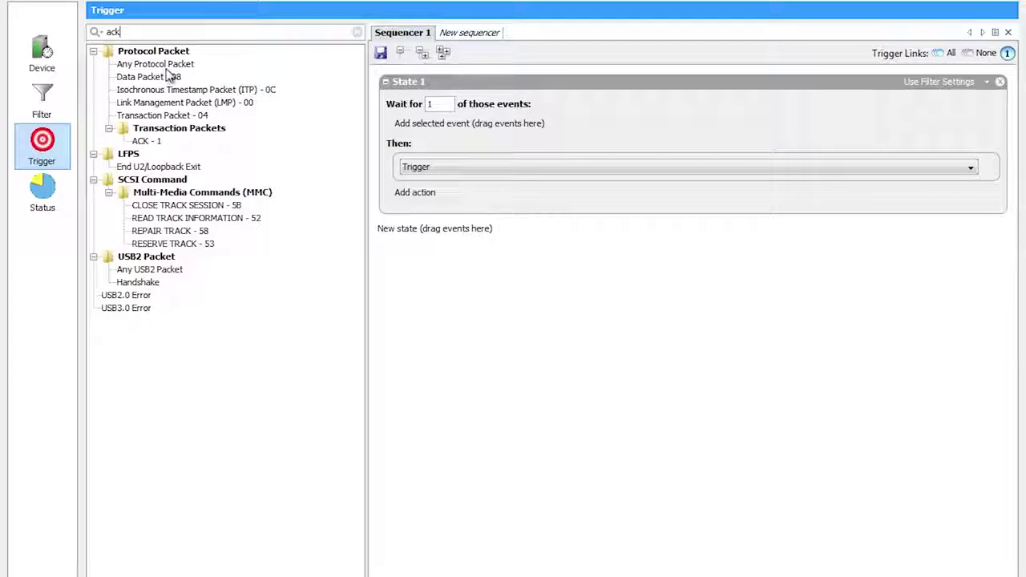
left_click(141, 144)
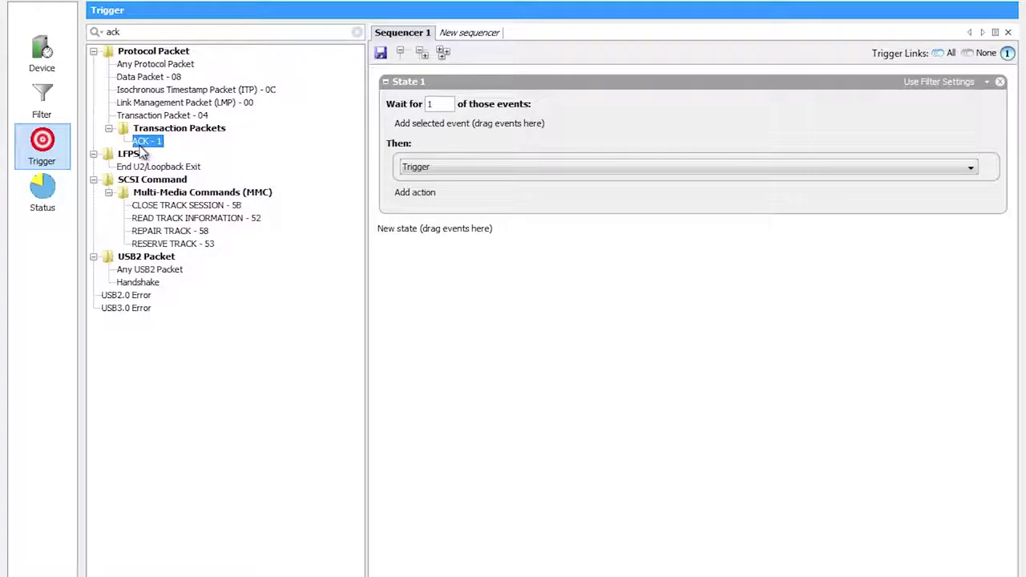
left_click_drag(137, 142, 424, 134)
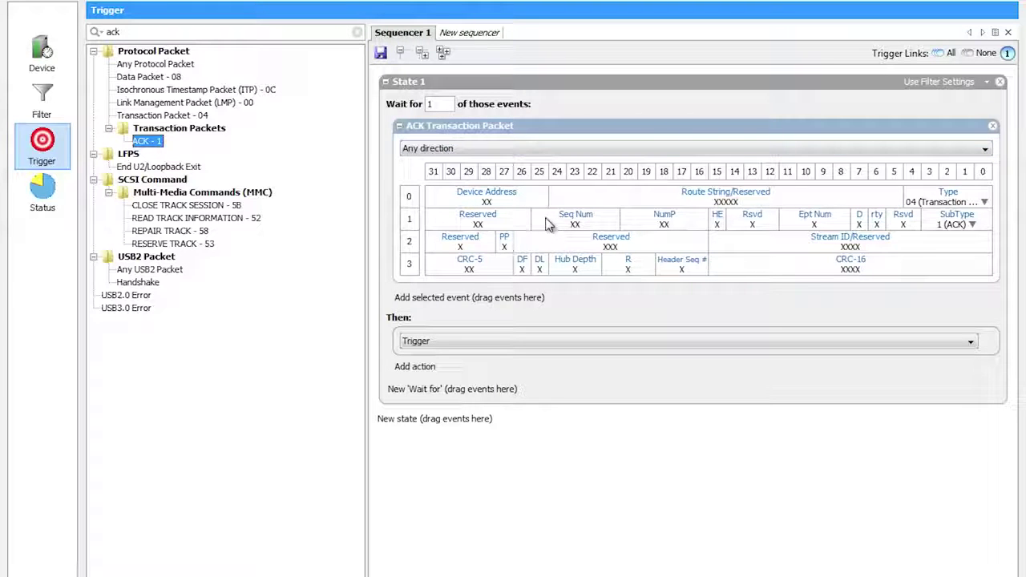
left_click(454, 344)
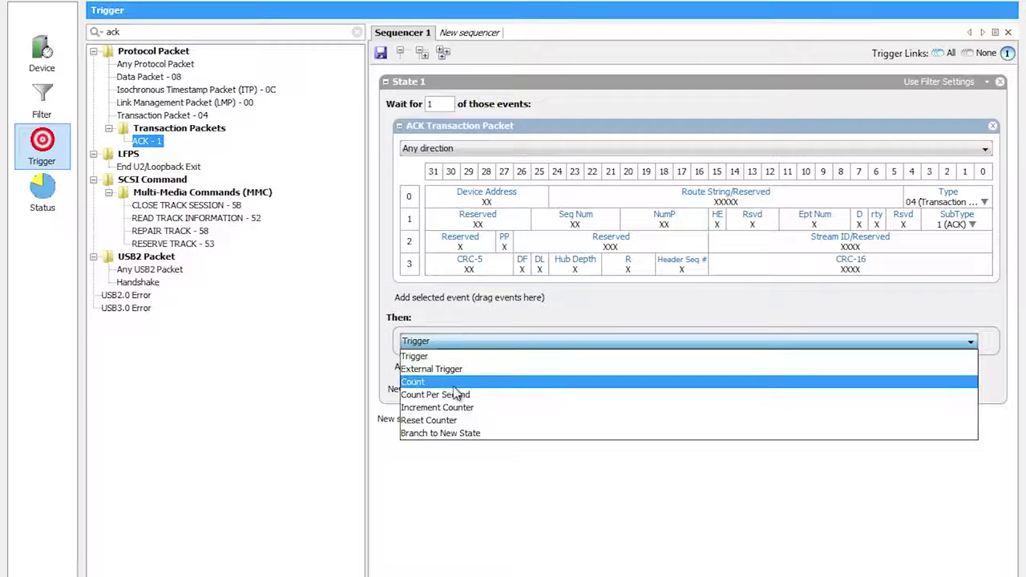
left_click(451, 384)
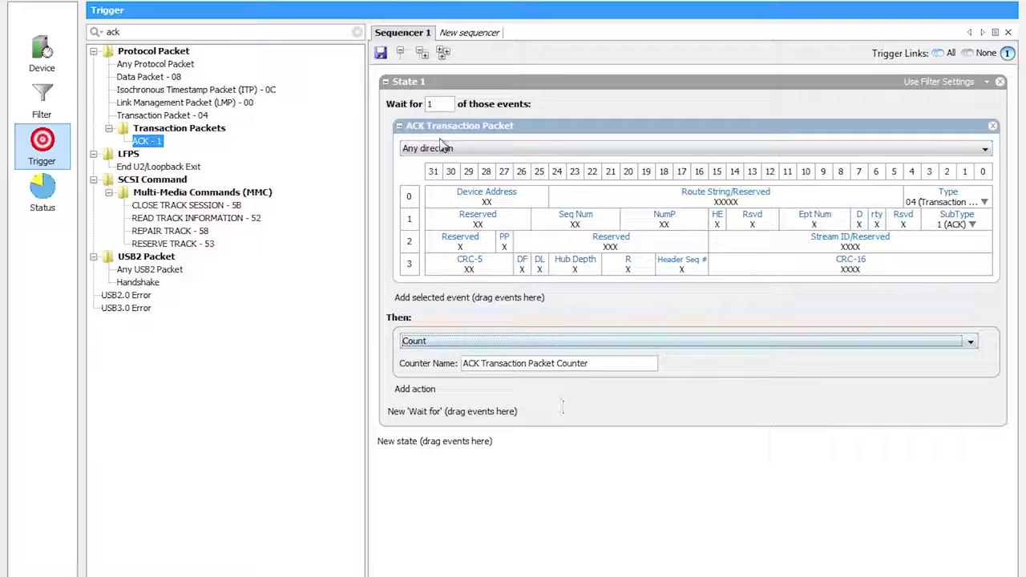
left_click(52, 196)
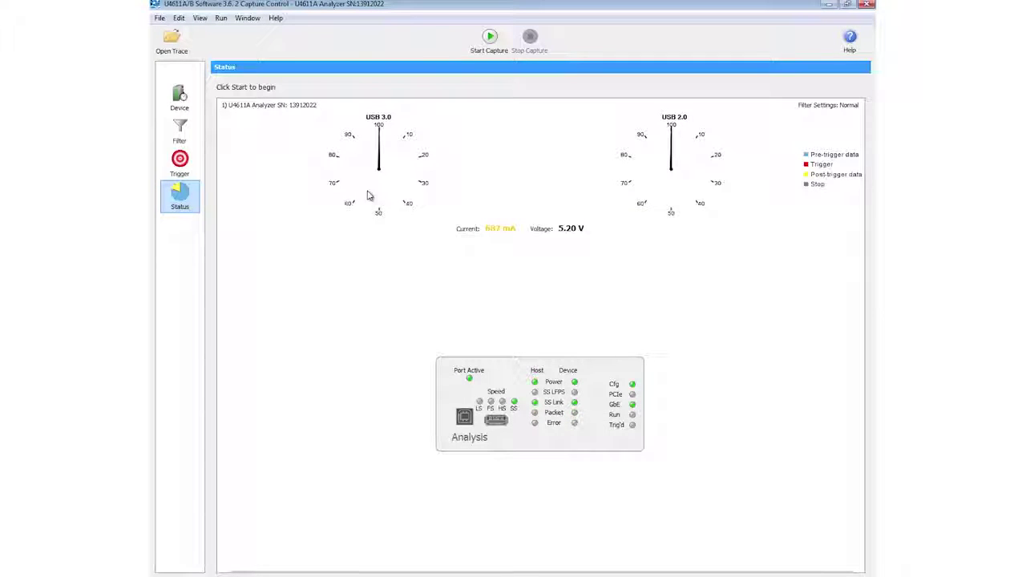
Step: Start a capture waiting for the trigger, then browse Removable Disk (F:)
left_click(490, 40)
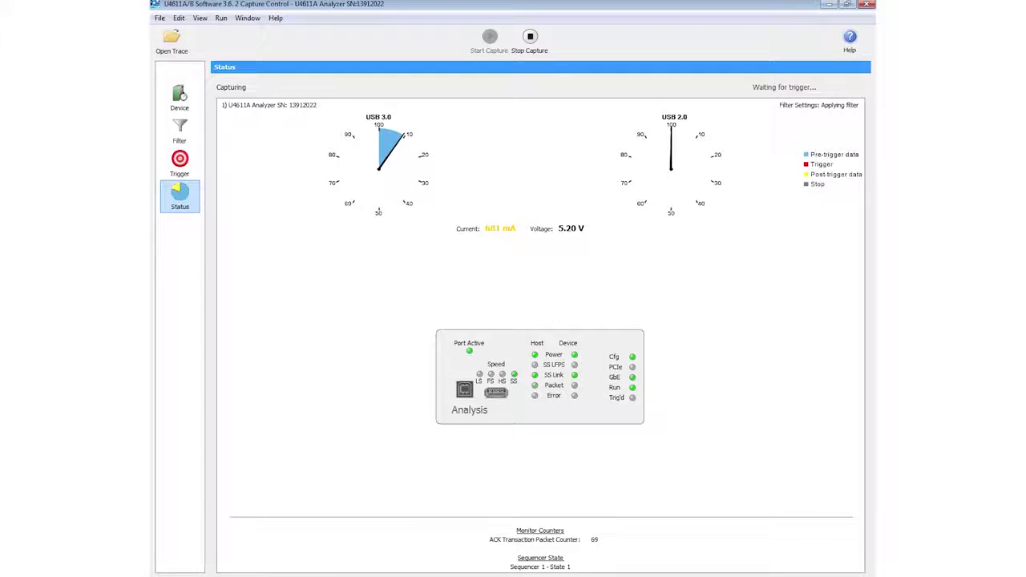
mouse_move(279, 557)
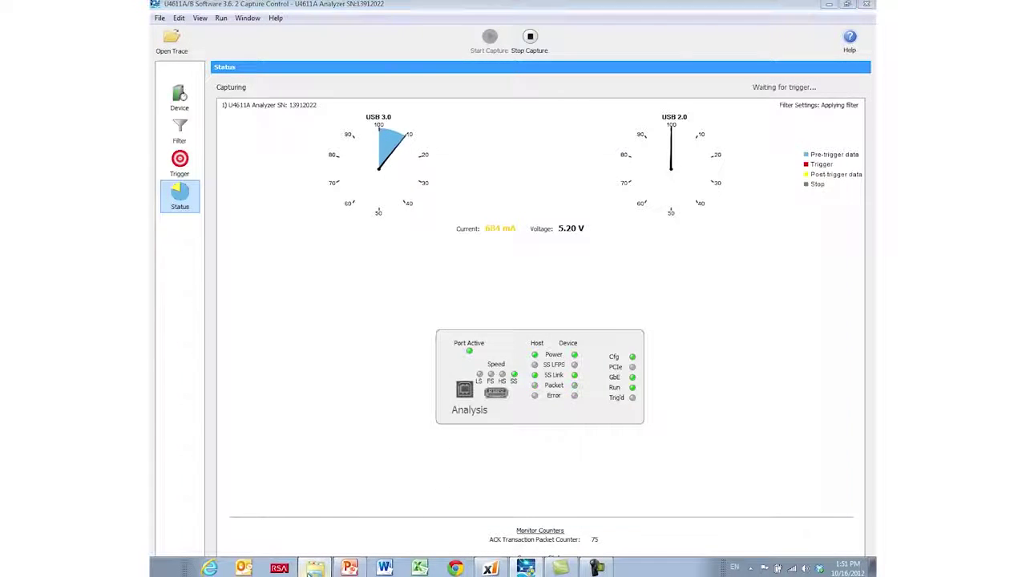
left_click(313, 567)
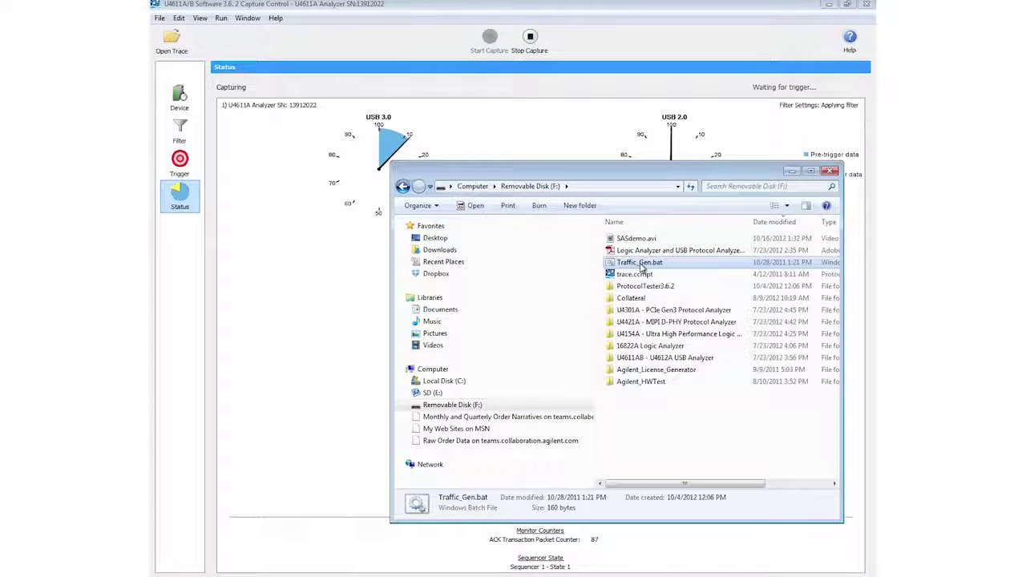
Step: Run Traffic_Gen.bat from Removable Disk (F:) and return to the analyzer window
left_click(640, 265)
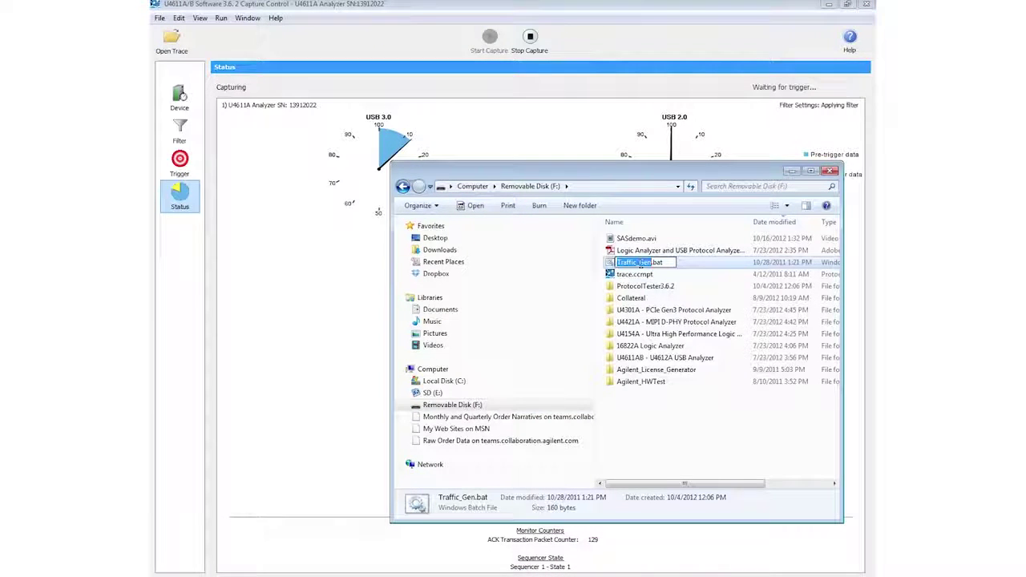
double_click(611, 265)
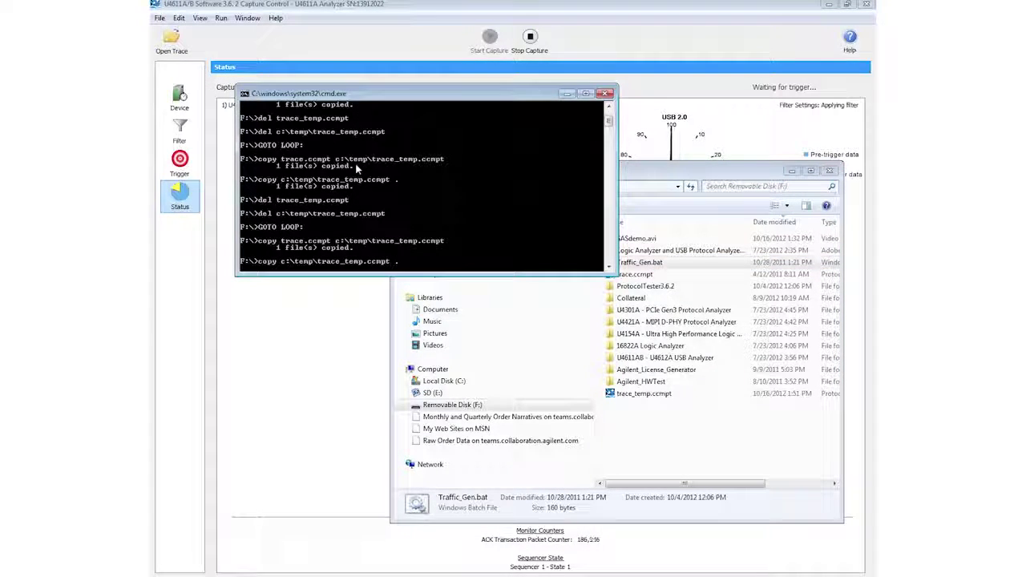
left_click(355, 337)
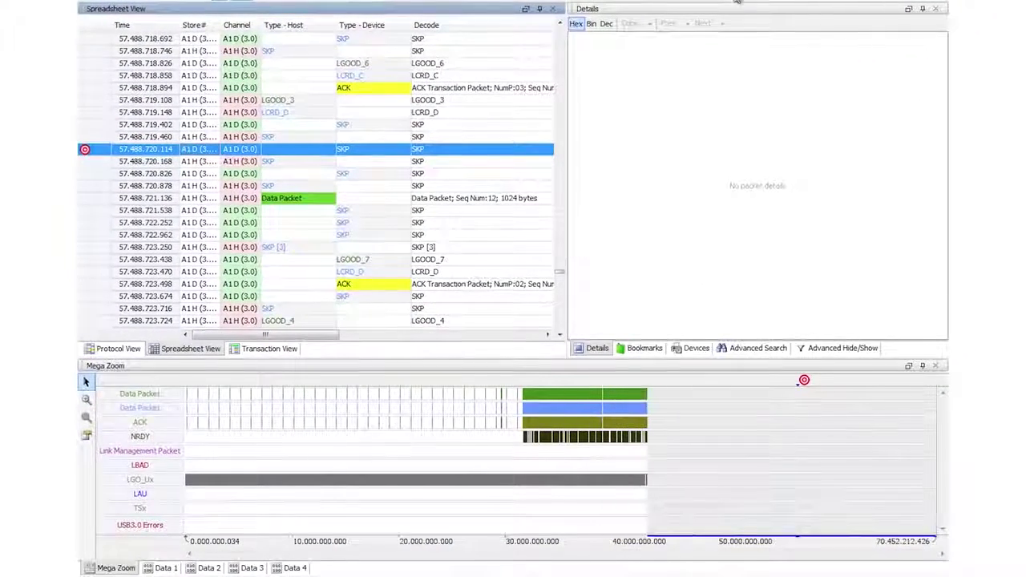
Step: Expand the Data Packet at 57.488.721.136 into its SHP and EPF symbols in Protocol View
left_click(312, 202)
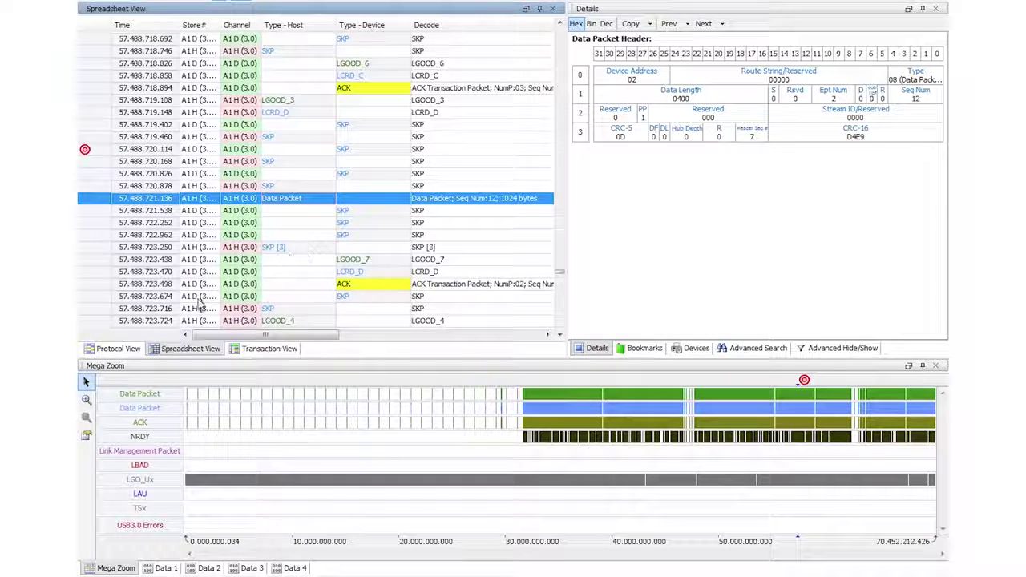
left_click(119, 349)
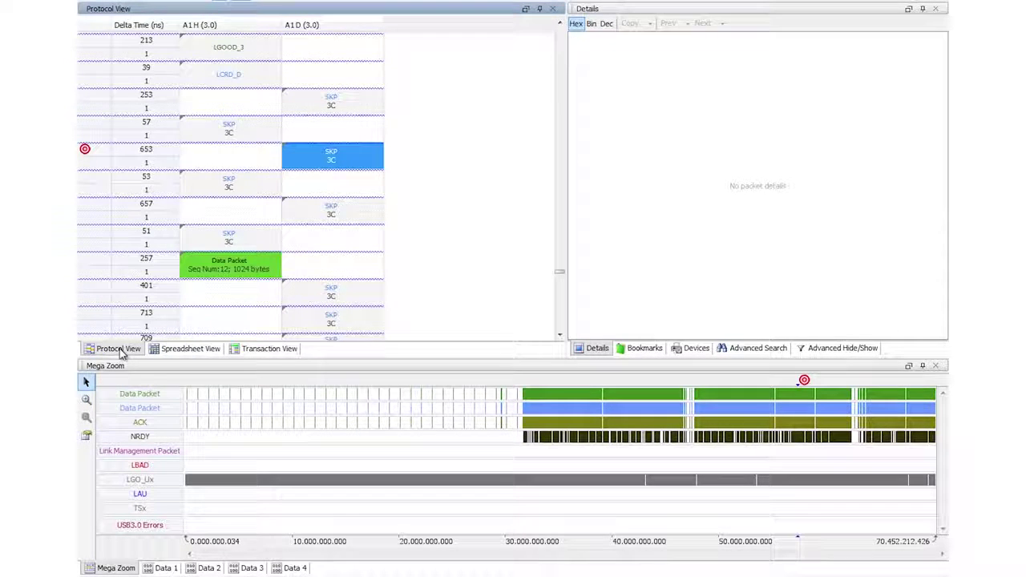
left_click(183, 262)
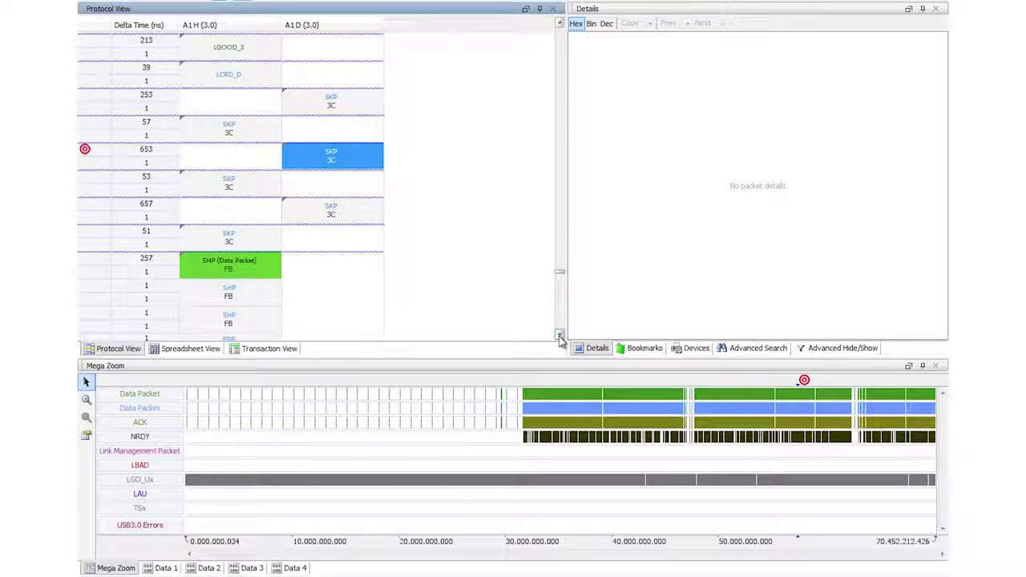
scroll(560, 336, "down", 1)
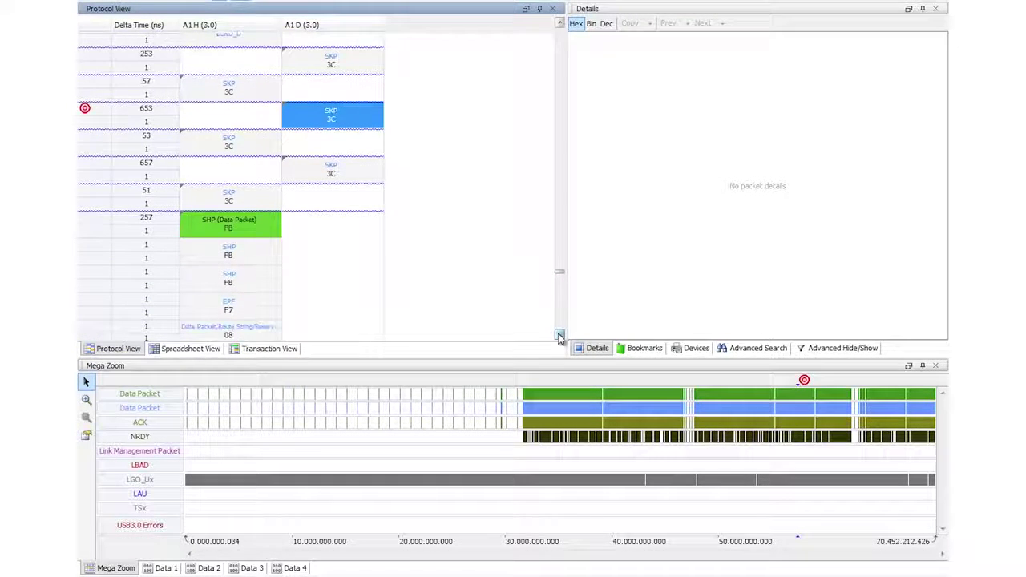
Step: Switch the SHP Data Packet's symbols to K/D codes, then return to Spreadsheet View
right_click(230, 227)
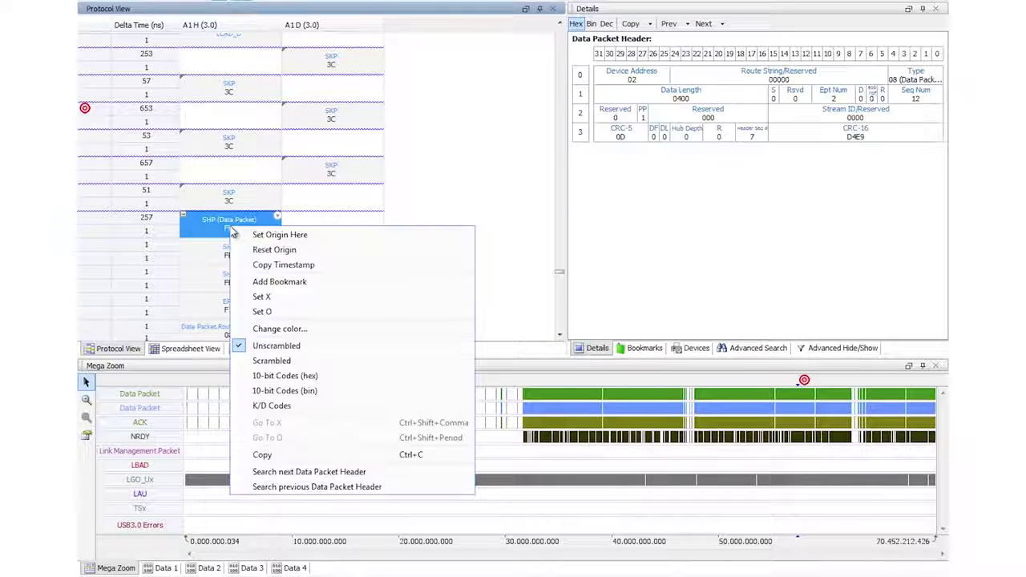
left_click(296, 408)
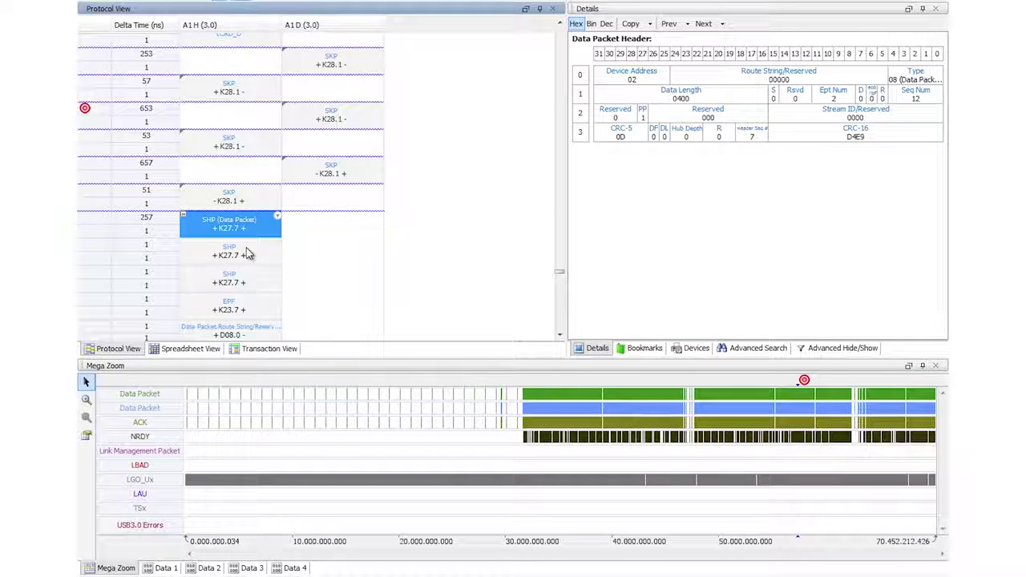
left_click(188, 350)
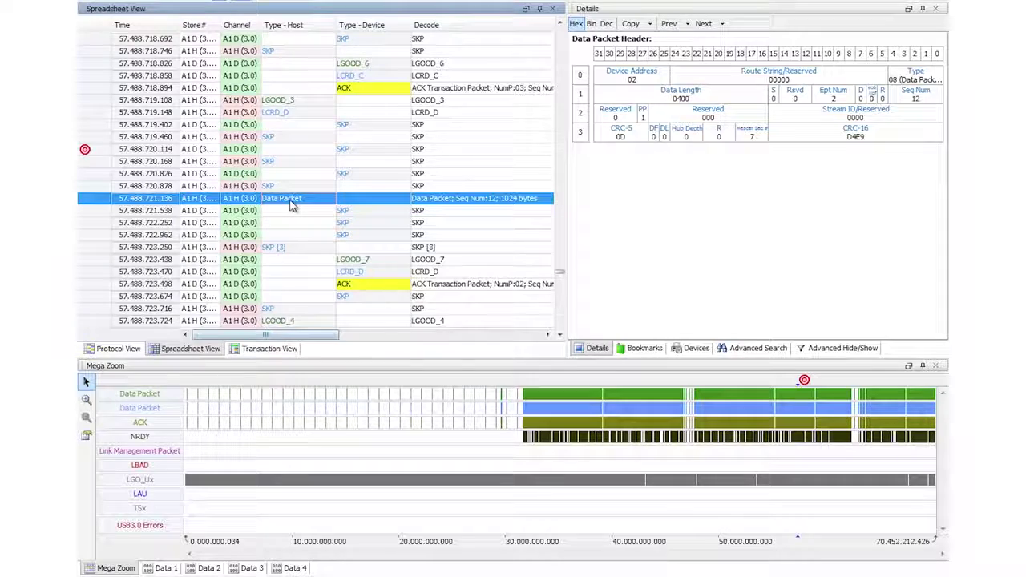
Step: Switch to Transaction View listing the WRITE (10) command and its packets
left_click(269, 349)
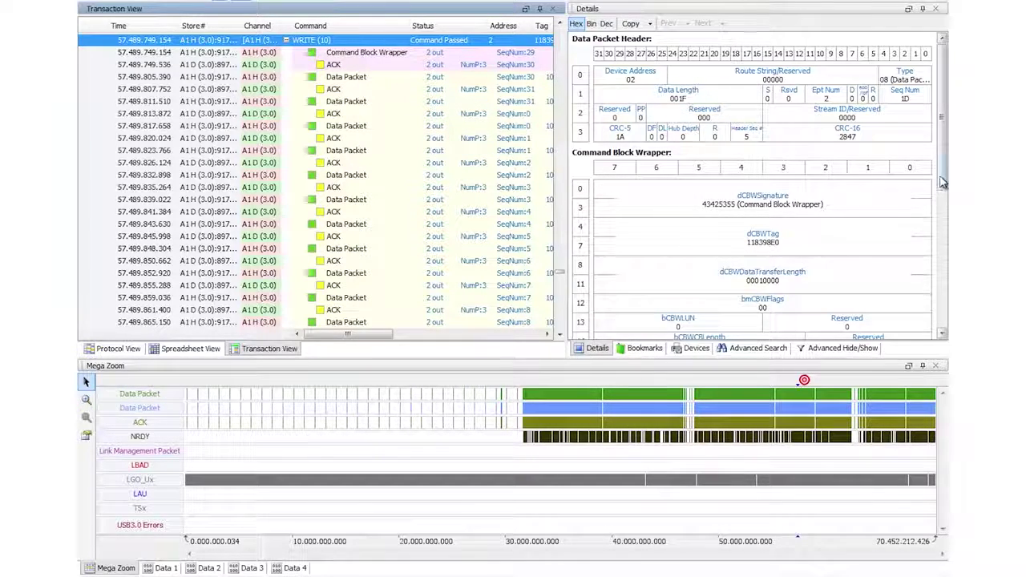
Step: Inspect the Command Block Wrapper, its ACK and three WRITE (10) Data Packets
left_click_drag(944, 185, 946, 315)
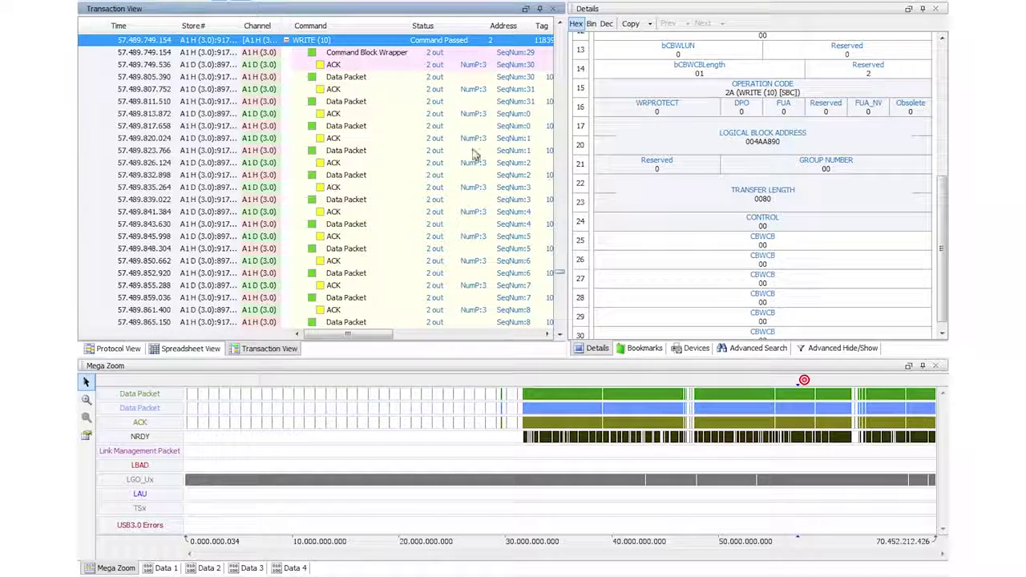
left_click(319, 54)
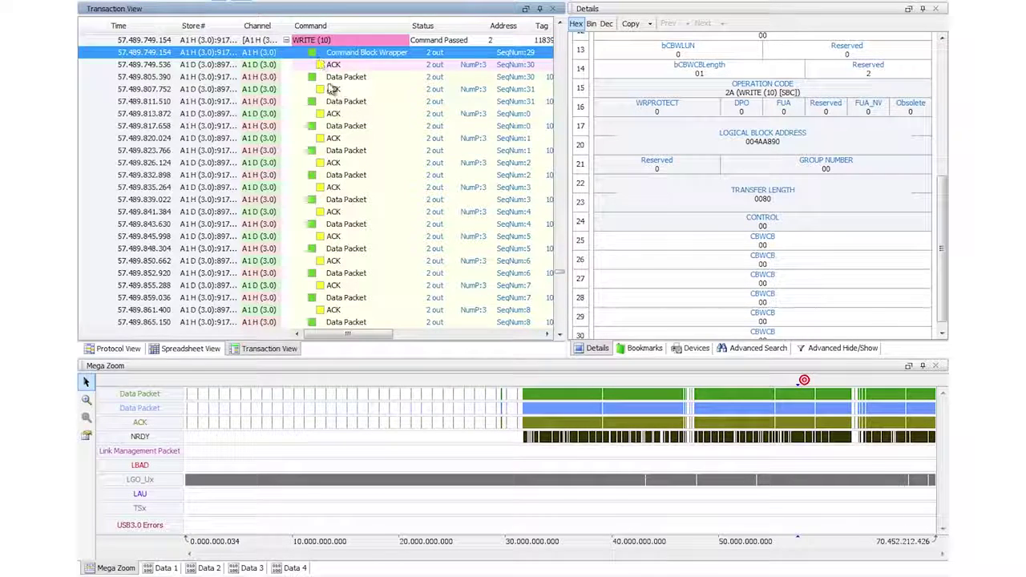
left_click(331, 89)
left_click(334, 78)
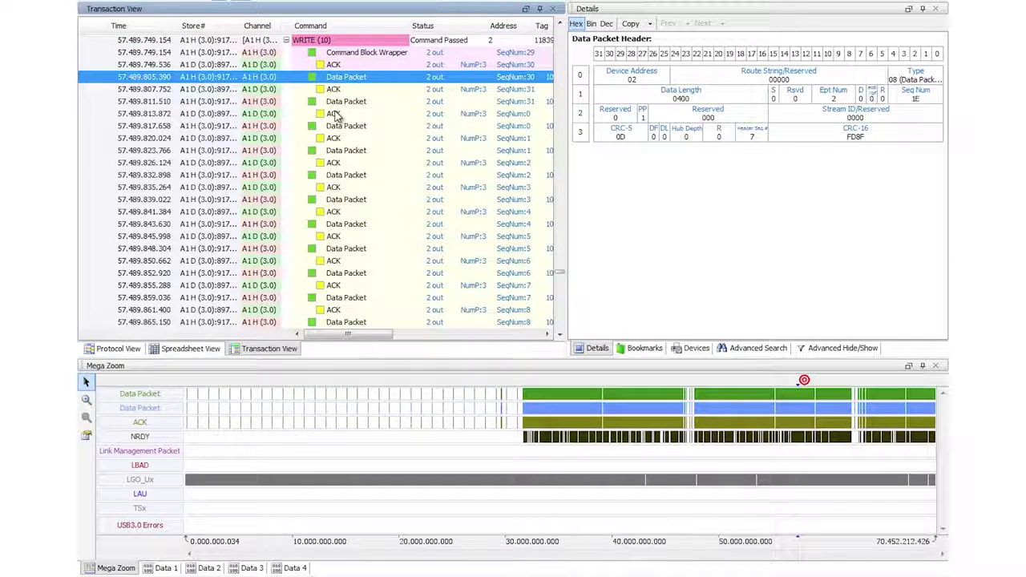
left_click(345, 151)
left_click(344, 175)
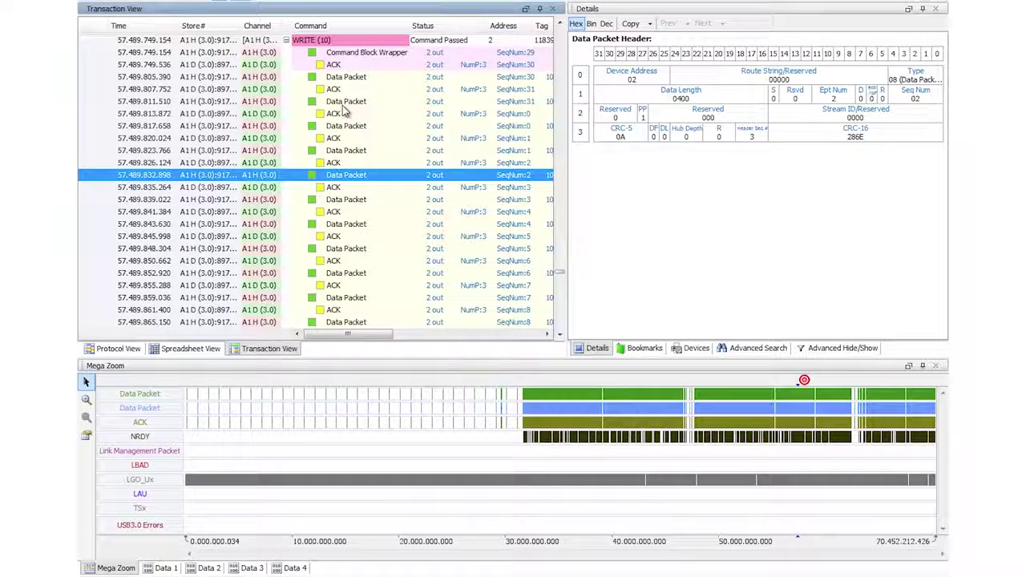
Step: Collapse the WRITE (10) transactions and inspect the ERDY packet at 57.492.728.326
left_click(293, 40)
left_click(288, 52)
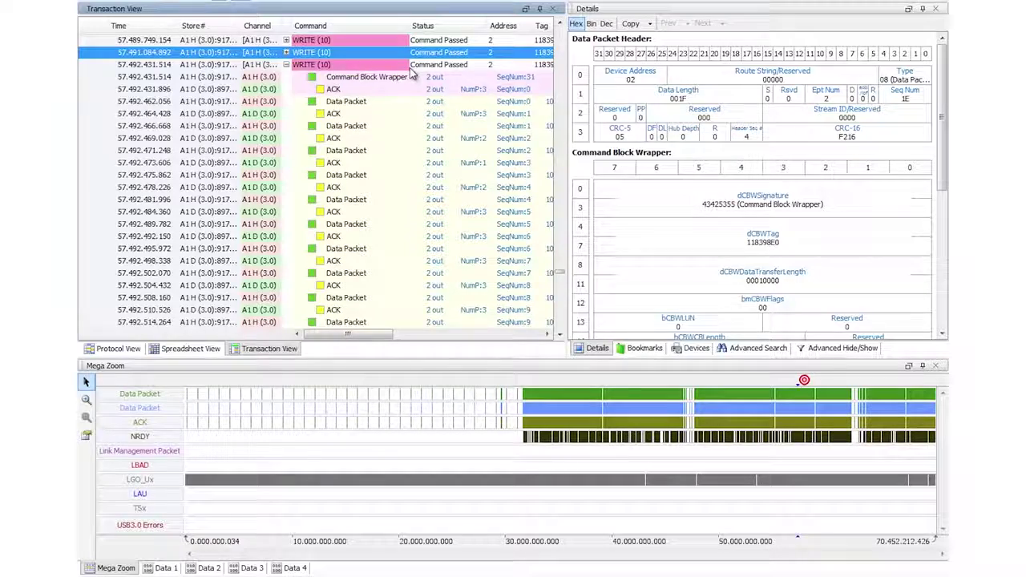
scroll(353, 113, "down", 3)
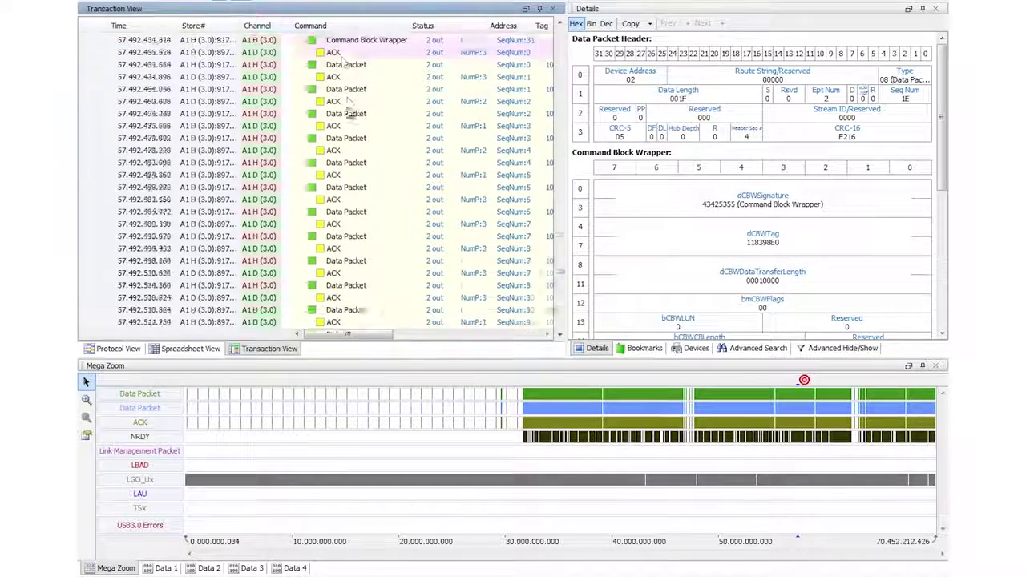
scroll(350, 117, "down", 12)
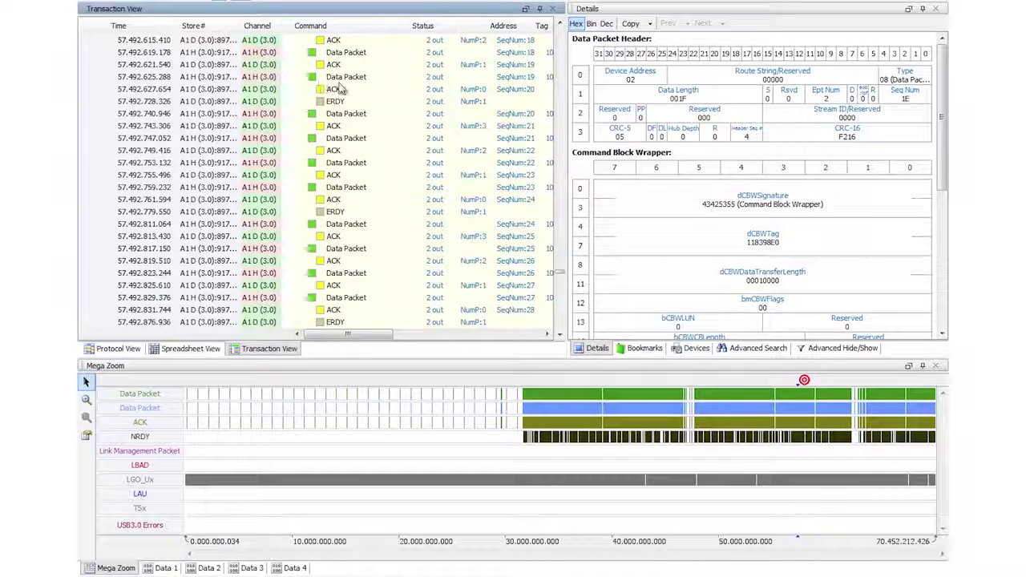
left_click(331, 102)
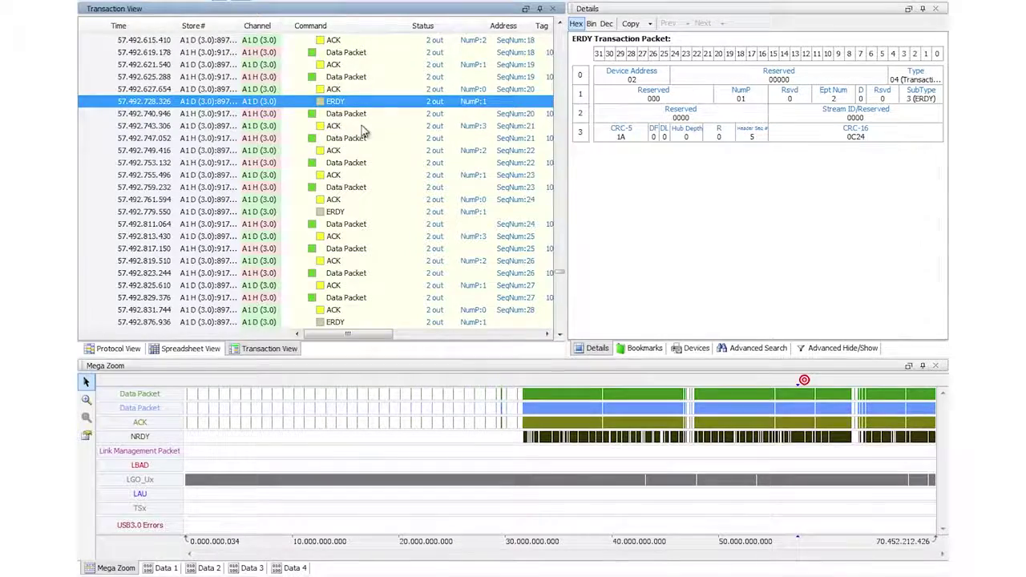
scroll(336, 123, "up", 5)
left_click(344, 38)
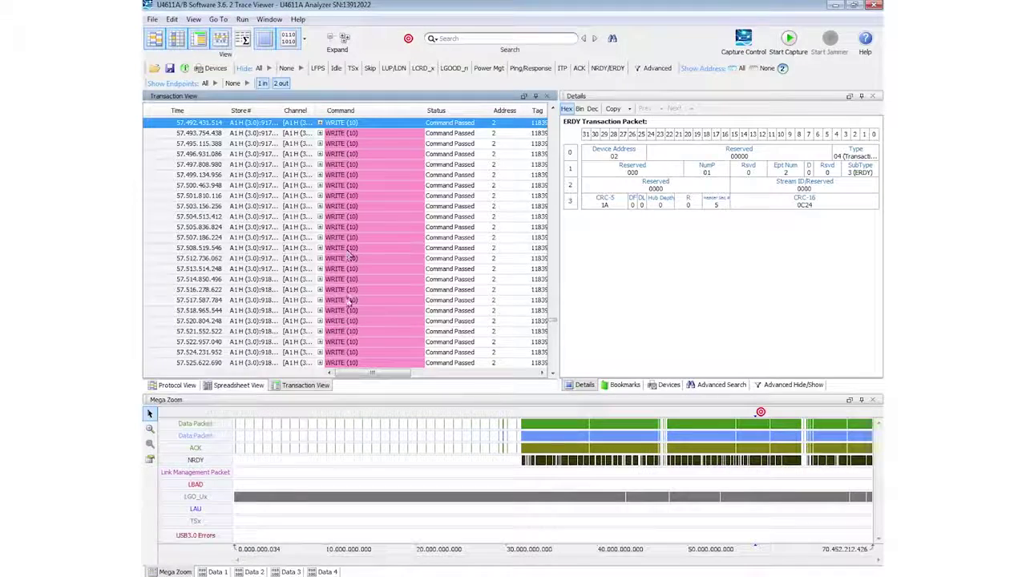
Step: Search for SCSI Command=READ (10) and Smart Zoom the timeline into 55.4–59.2 s
left_click(552, 444)
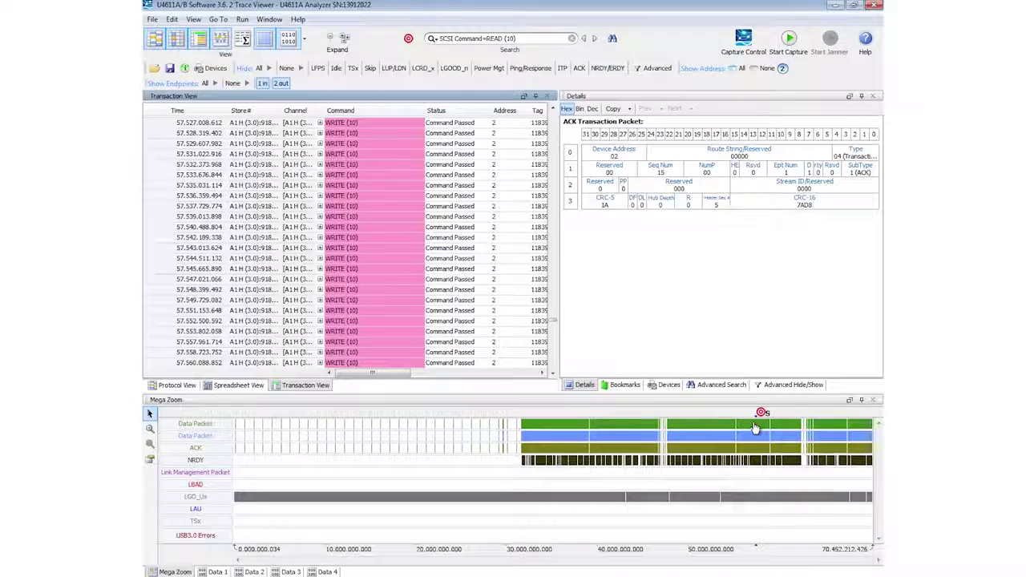
right_click(755, 425)
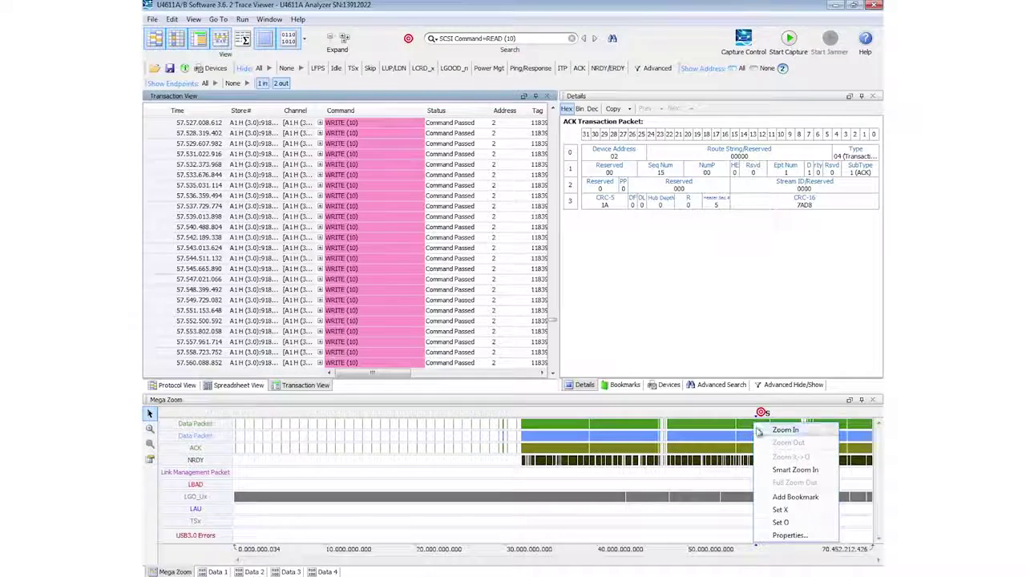
left_click(782, 478)
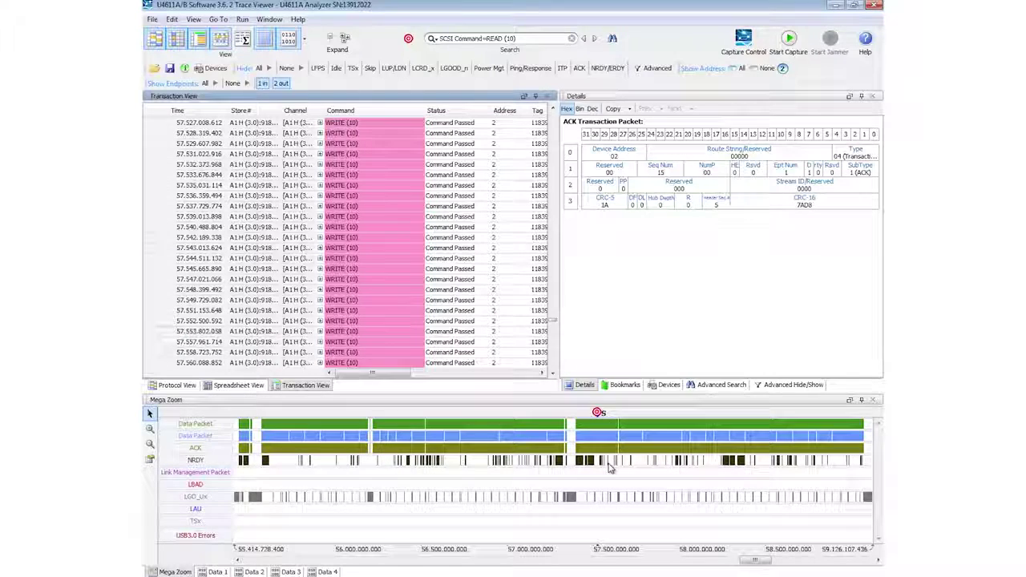
Step: Place the X and O markers side by side on the Mega Zoom timeline
right_click(567, 429)
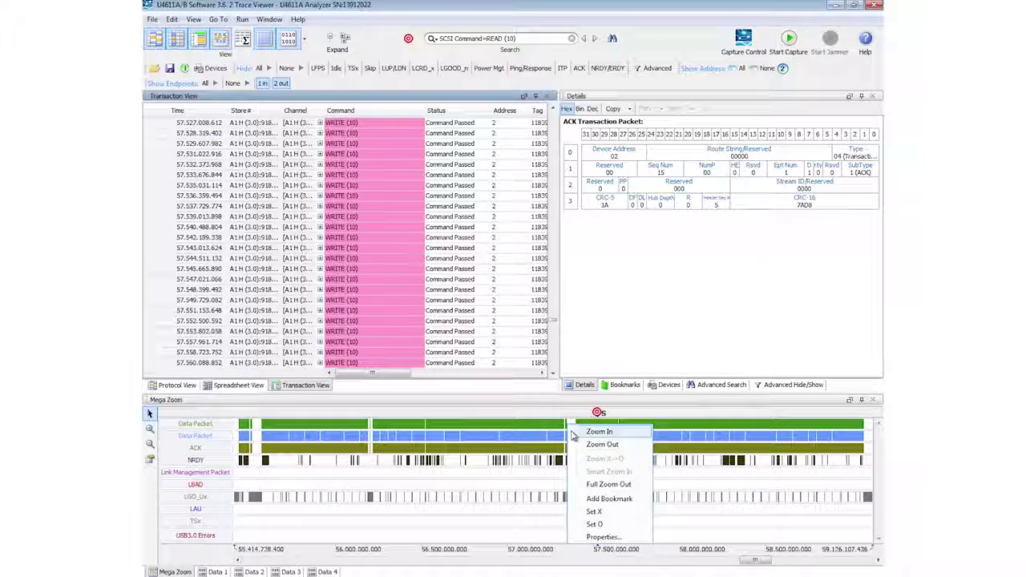
left_click(597, 512)
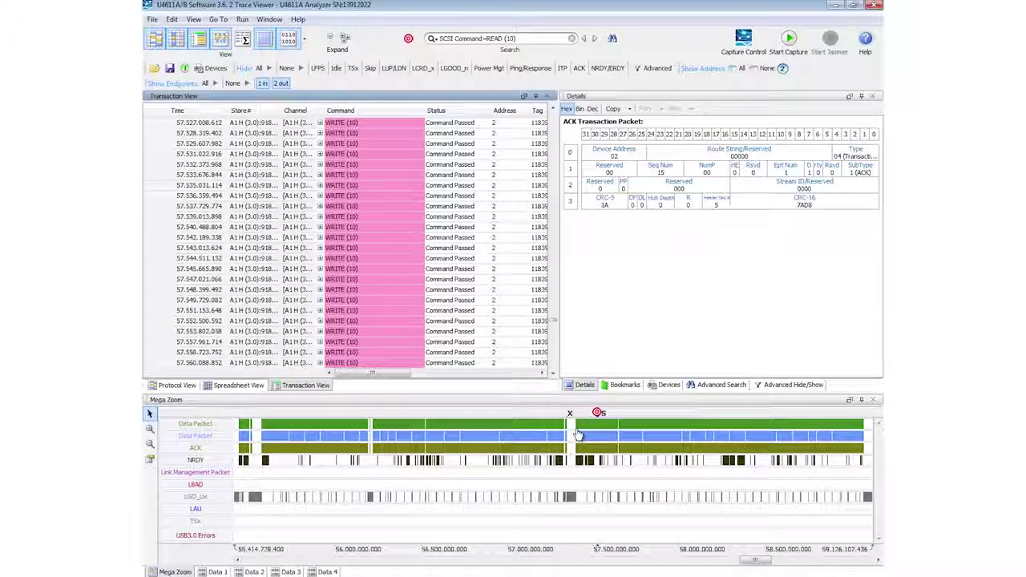
right_click(579, 433)
left_click(614, 525)
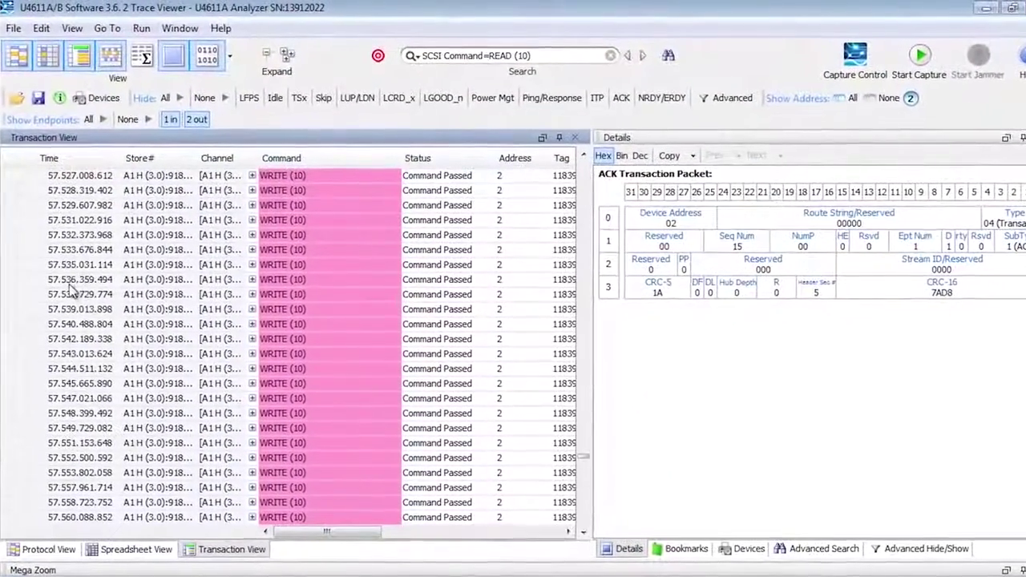
Step: Change the Transaction View Time column from absolute timestamps to Delta Time in nanoseconds
left_click(65, 283)
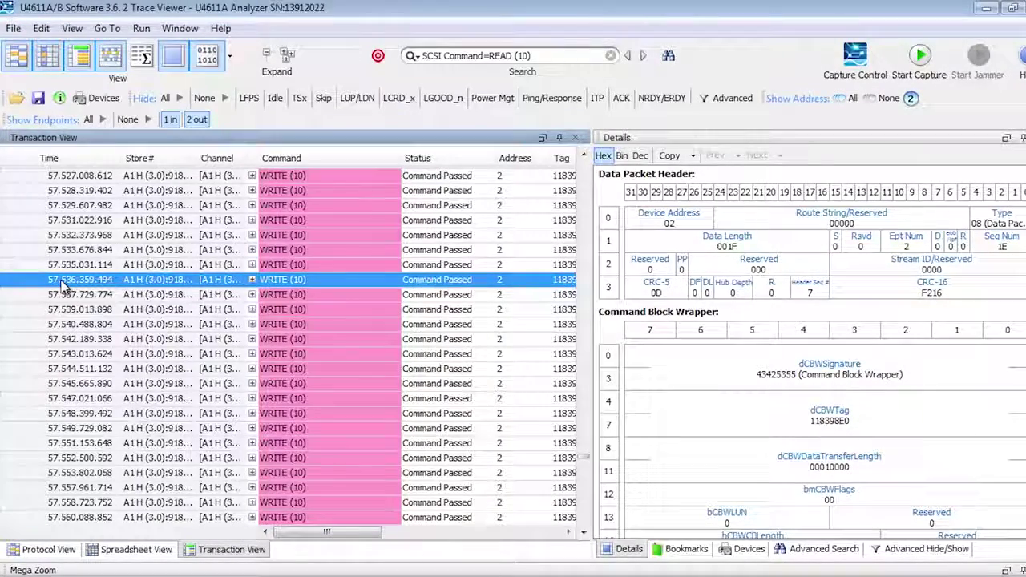
right_click(64, 285)
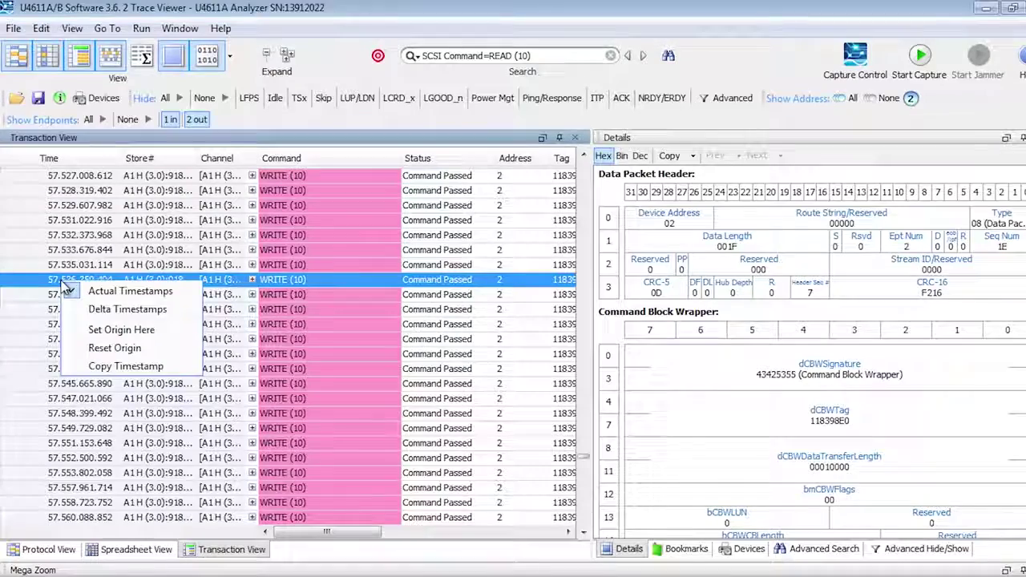
left_click(102, 311)
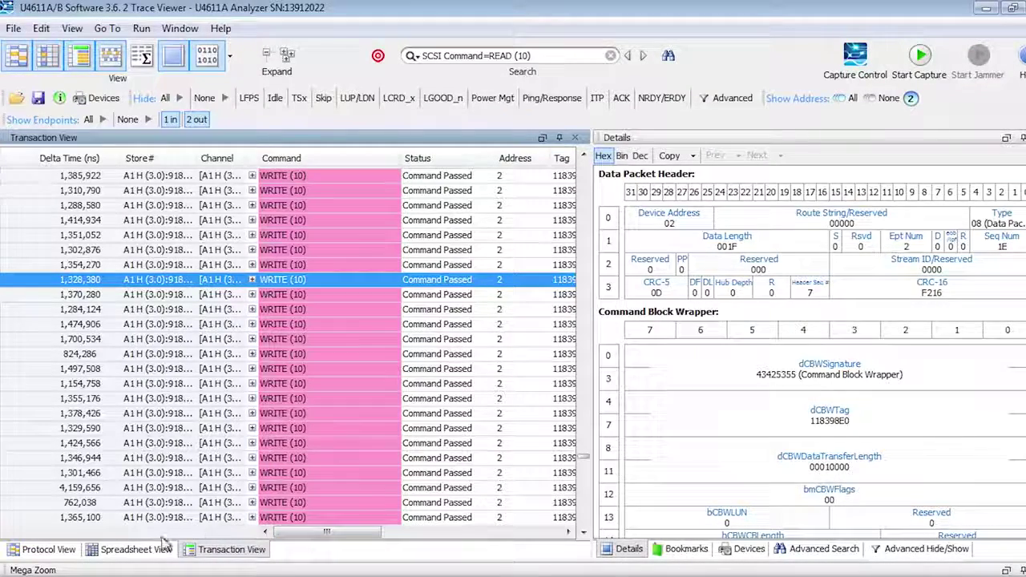
Step: In Spreadsheet View, hide the SKP, LGOOD_n, LCRD_x and LUP/LDN packets
left_click(136, 550)
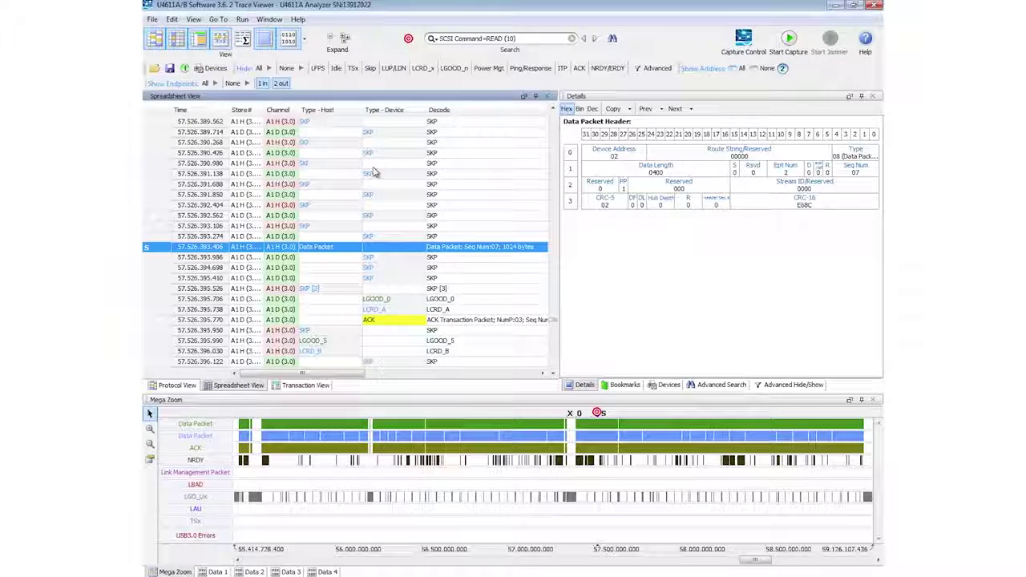
left_click(371, 70)
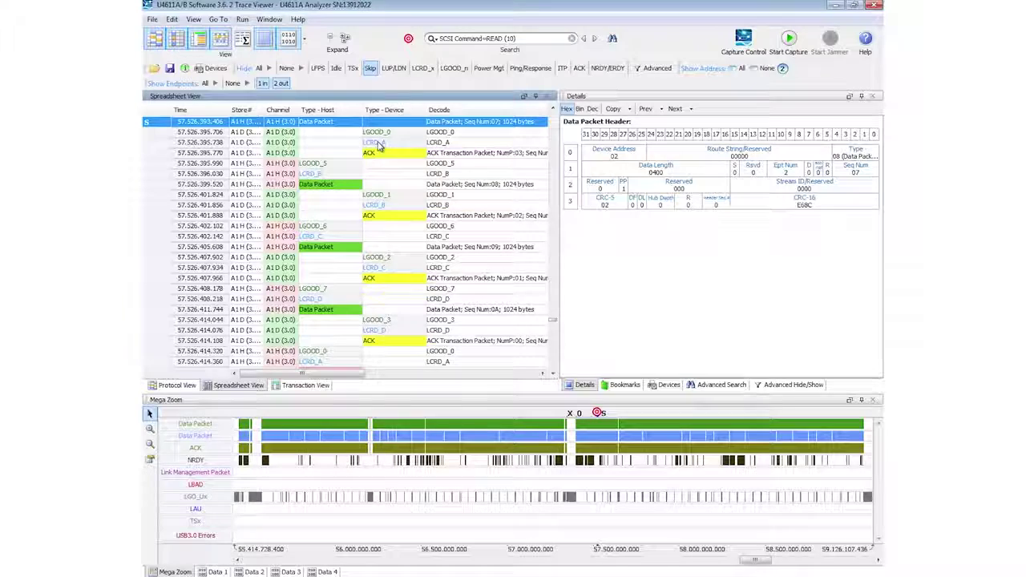
left_click(454, 68)
left_click(425, 69)
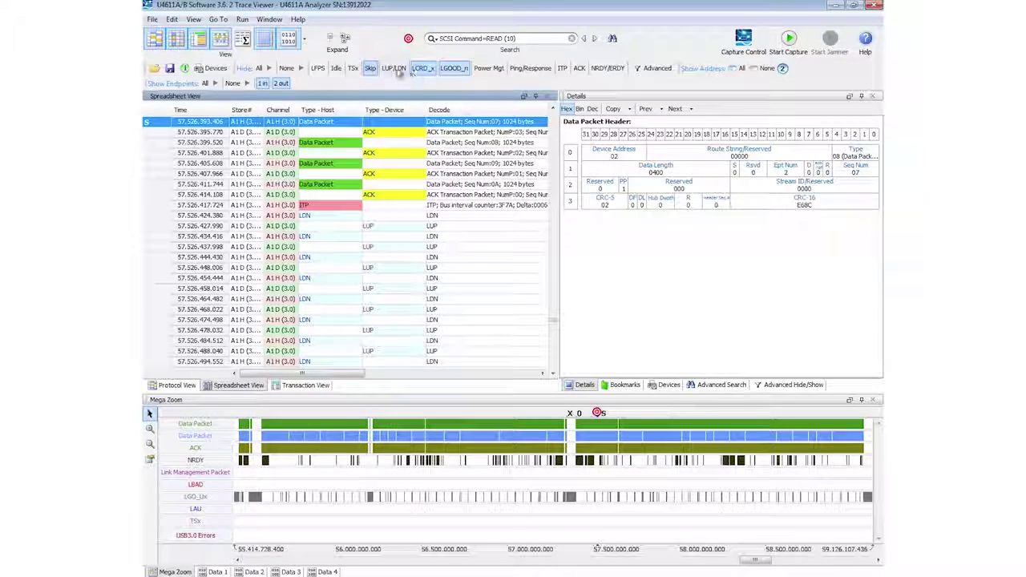
left_click(394, 68)
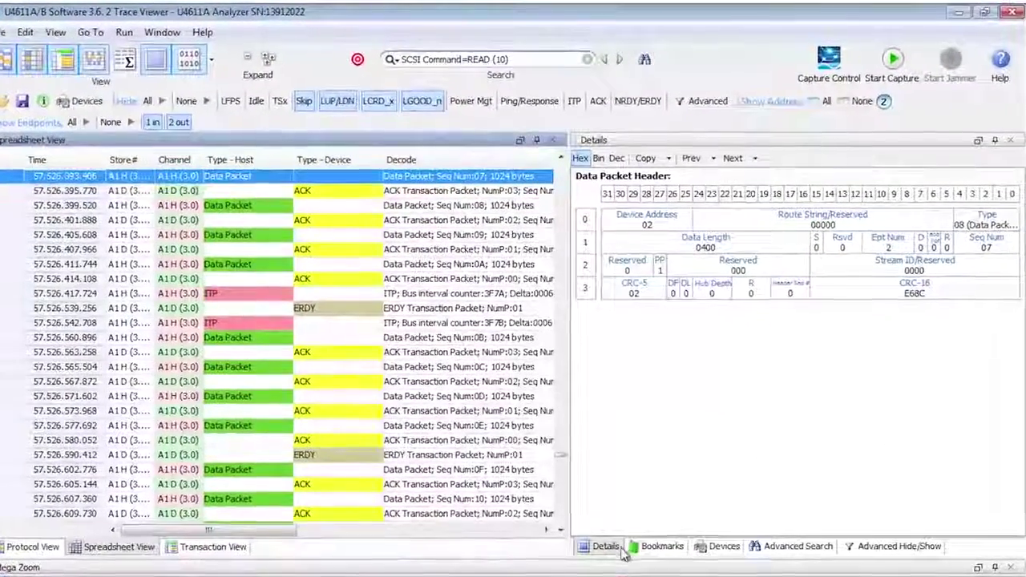
Step: Move through the Bookmarks and Devices panes to the Advanced Search two-state setup
left_click(662, 549)
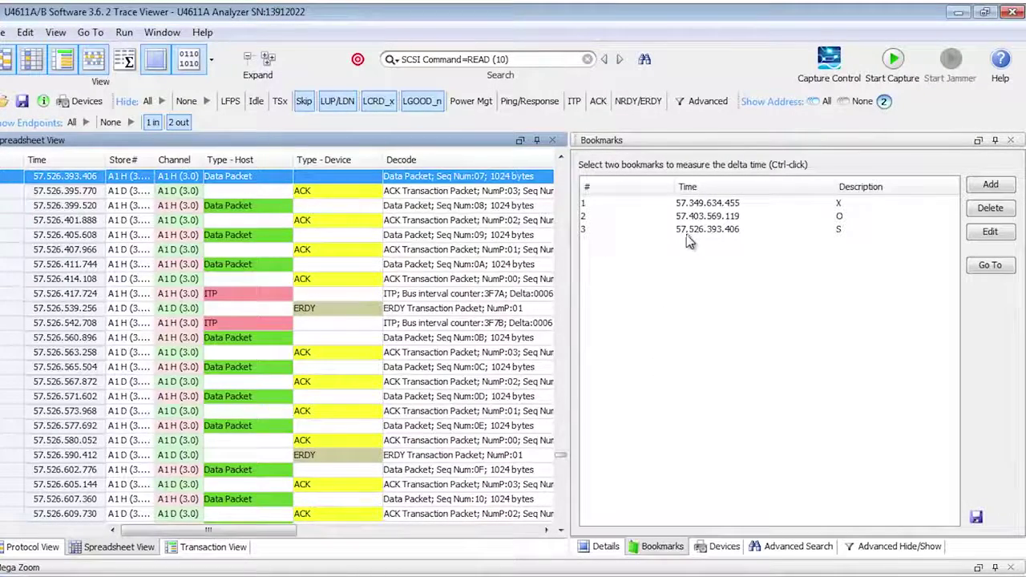
left_click(728, 547)
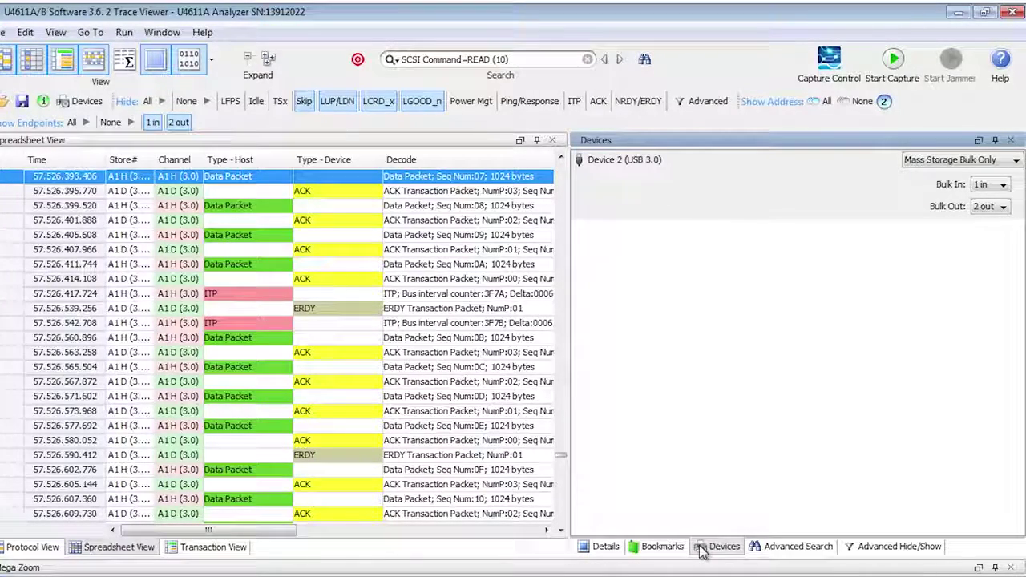
left_click(794, 548)
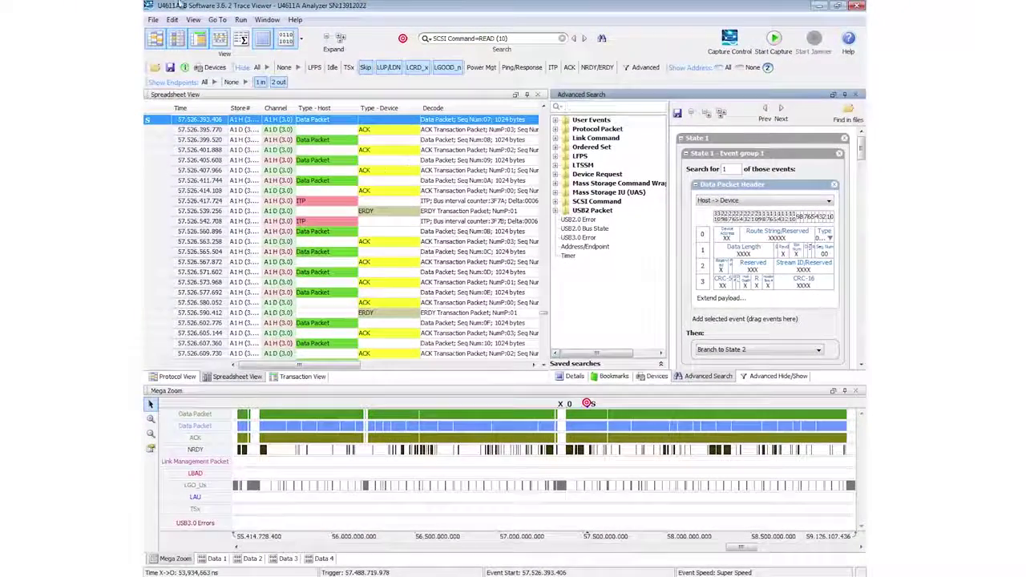
left_click(152, 19)
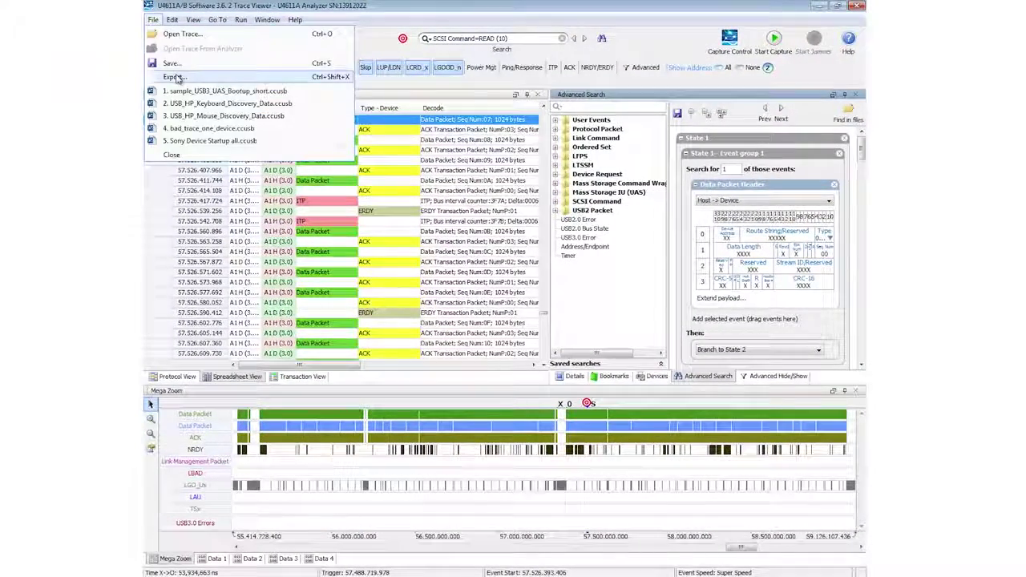
left_click(172, 63)
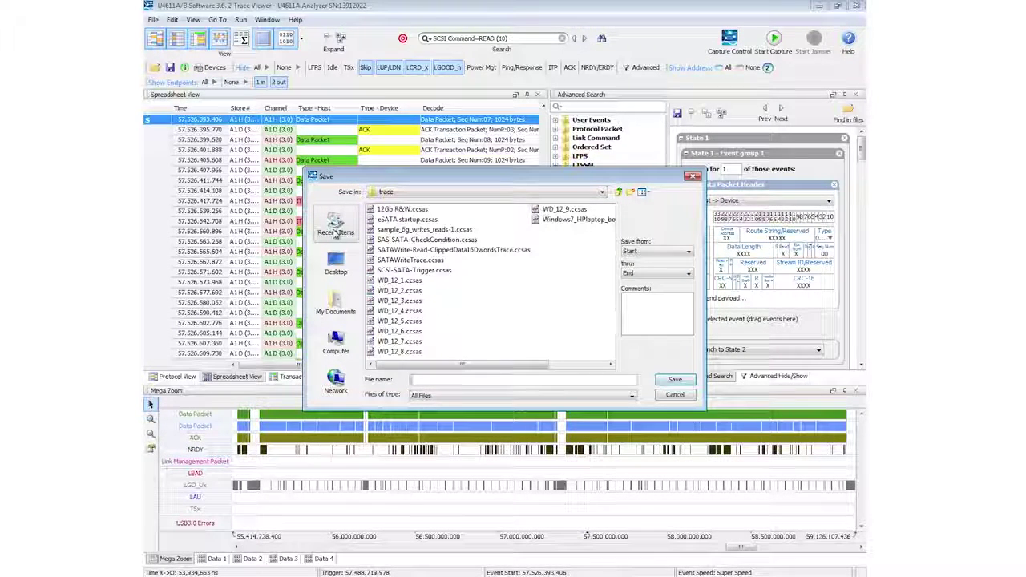
left_click(675, 396)
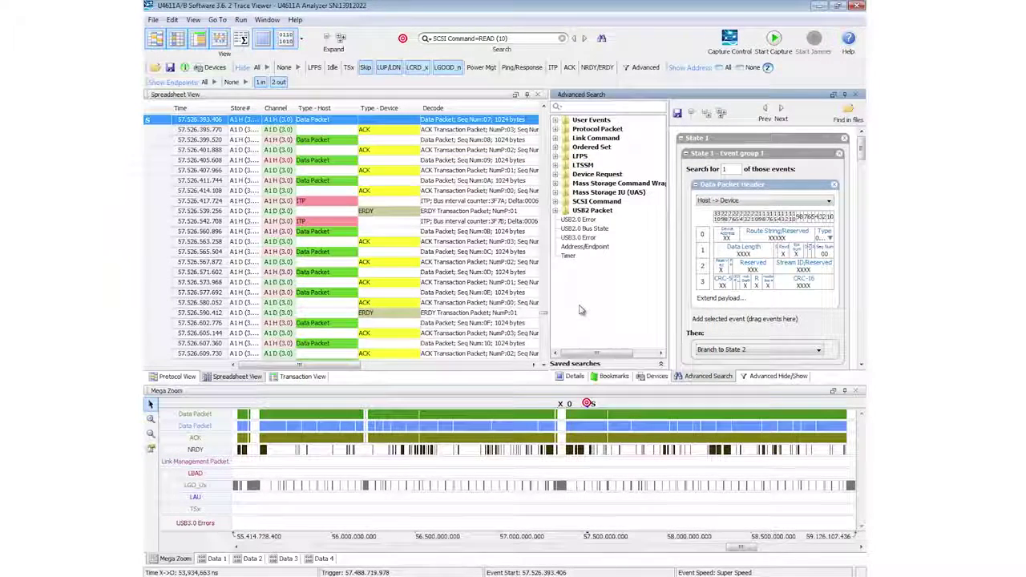
Step: Close the trace, capture again with the ACK-counting trigger, then close the new trace
left_click(857, 6)
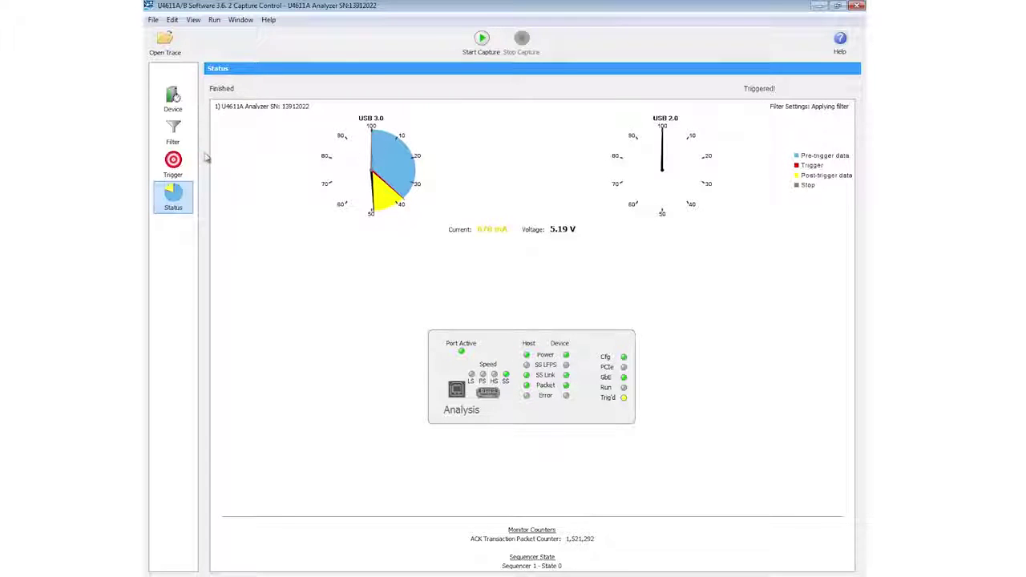
left_click(172, 162)
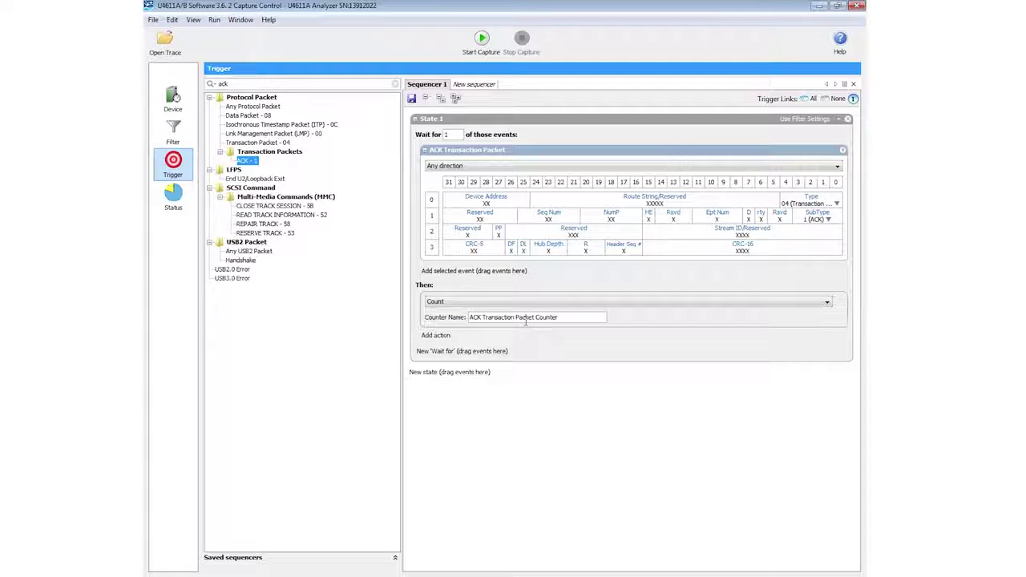
left_click(482, 40)
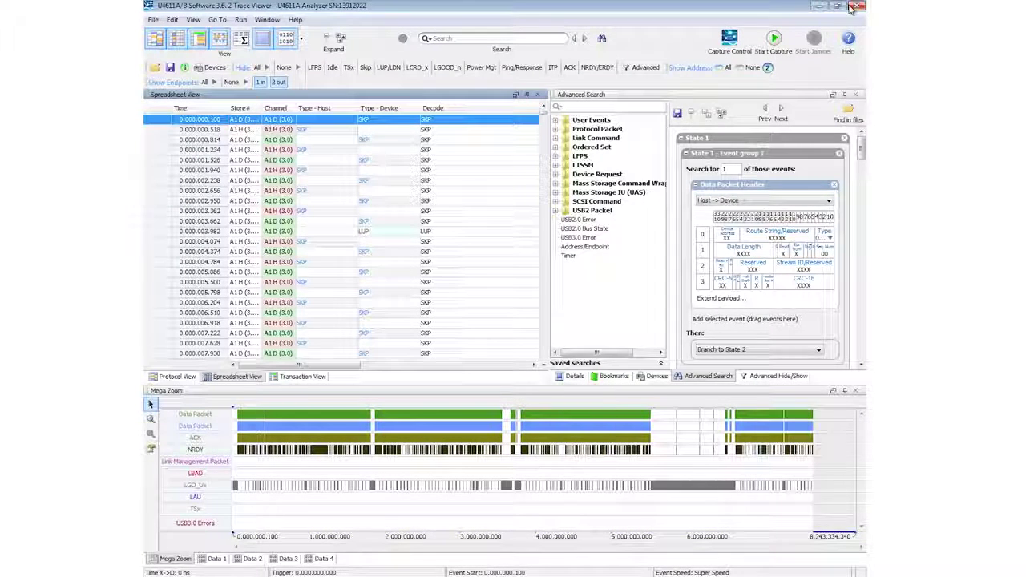
left_click(857, 7)
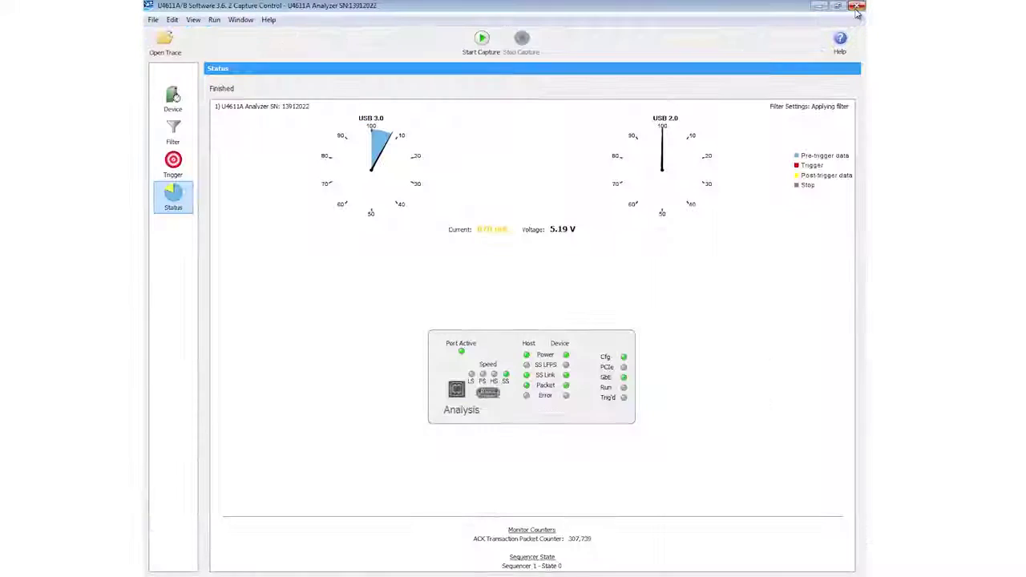
left_click(174, 165)
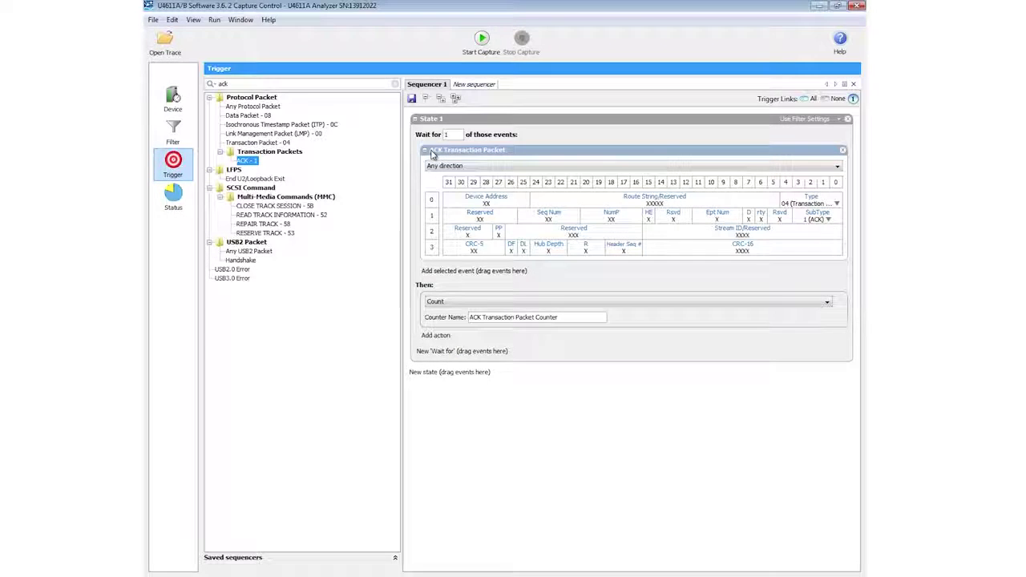
Step: Replace State 1's ACK with Data Packet - 08, branching to State 2, which triggers on ACK - 1
left_click(843, 150)
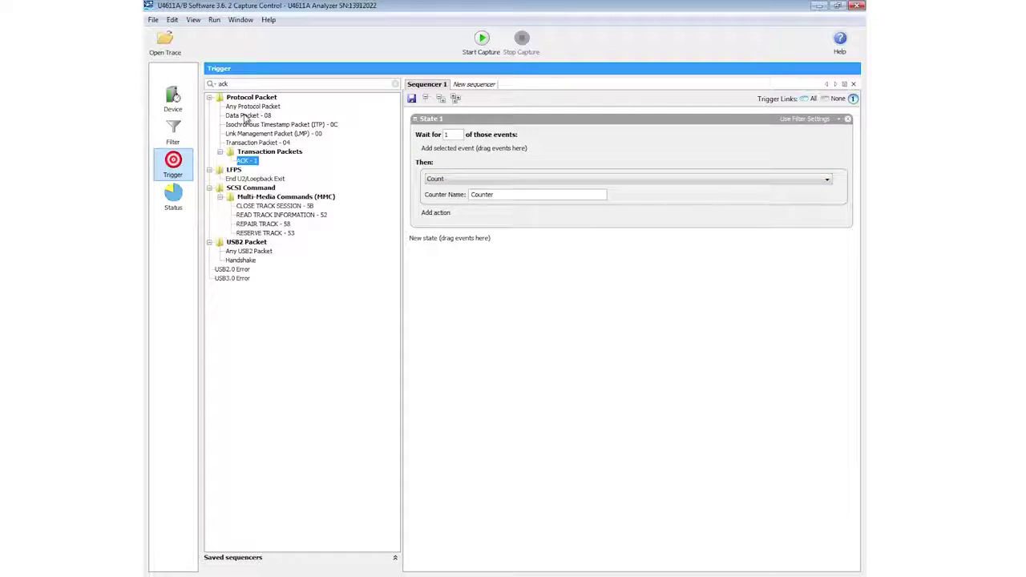
left_click_drag(249, 114, 483, 160)
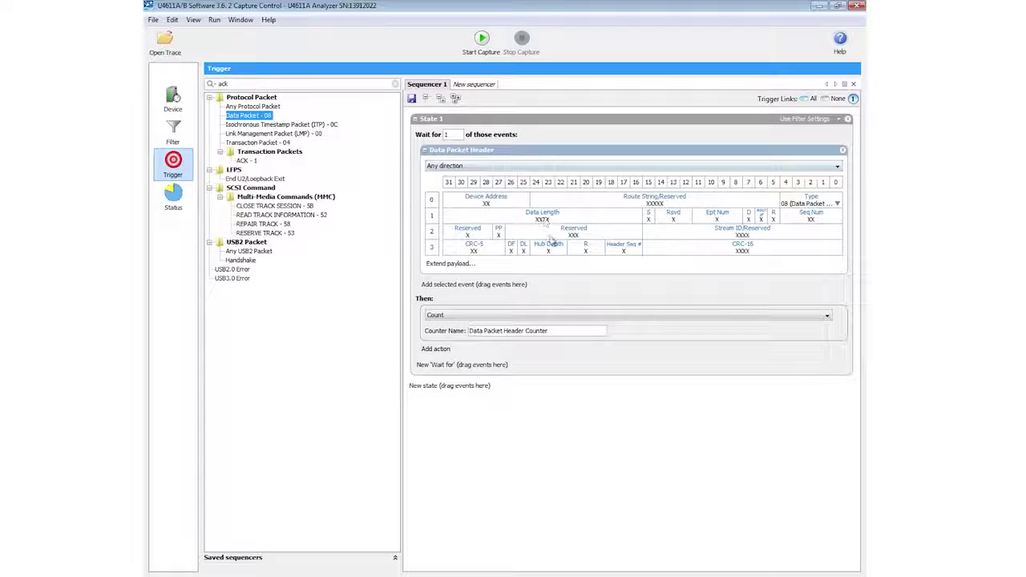
left_click(547, 315)
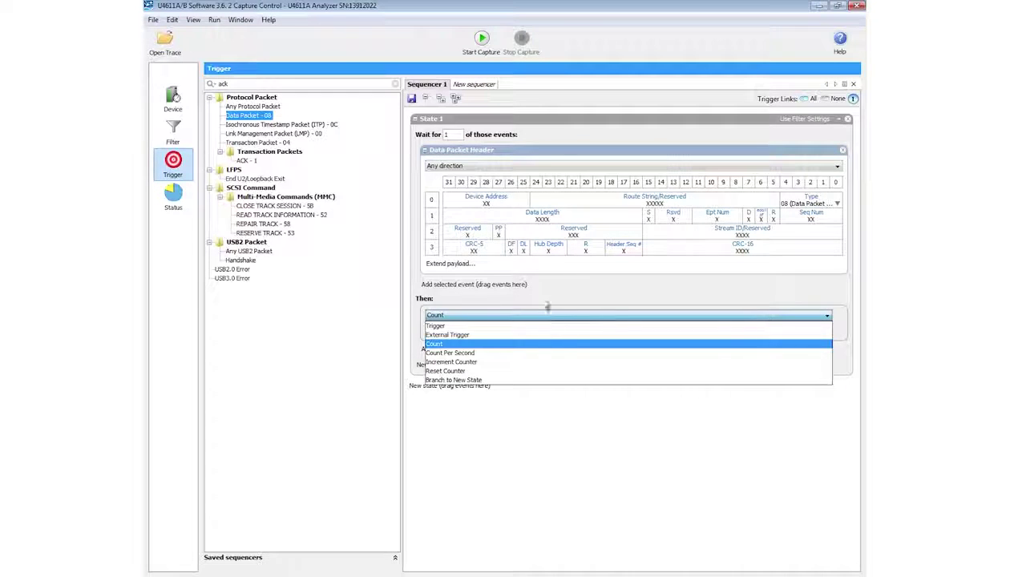
left_click(537, 380)
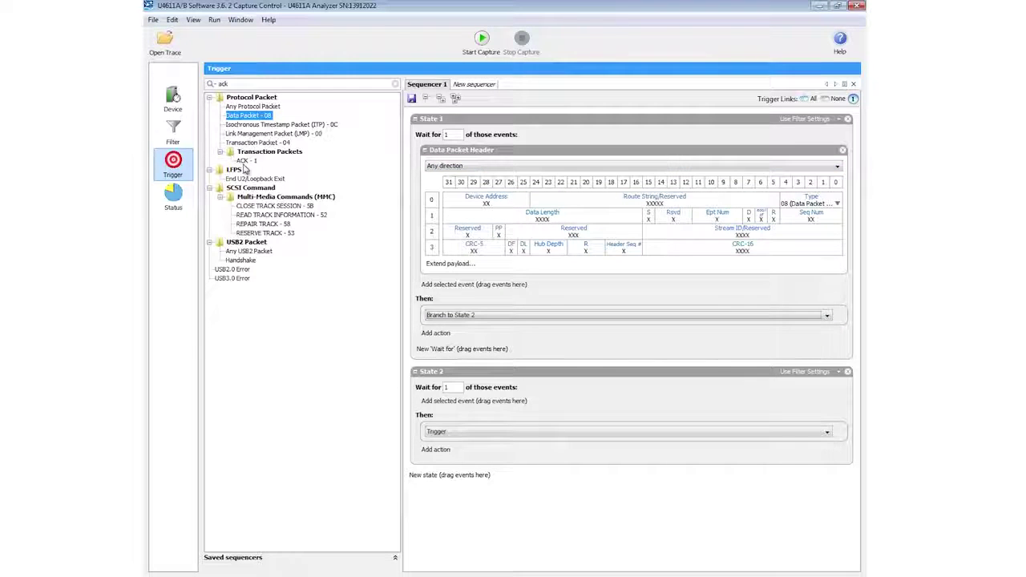
left_click_drag(246, 160, 458, 425)
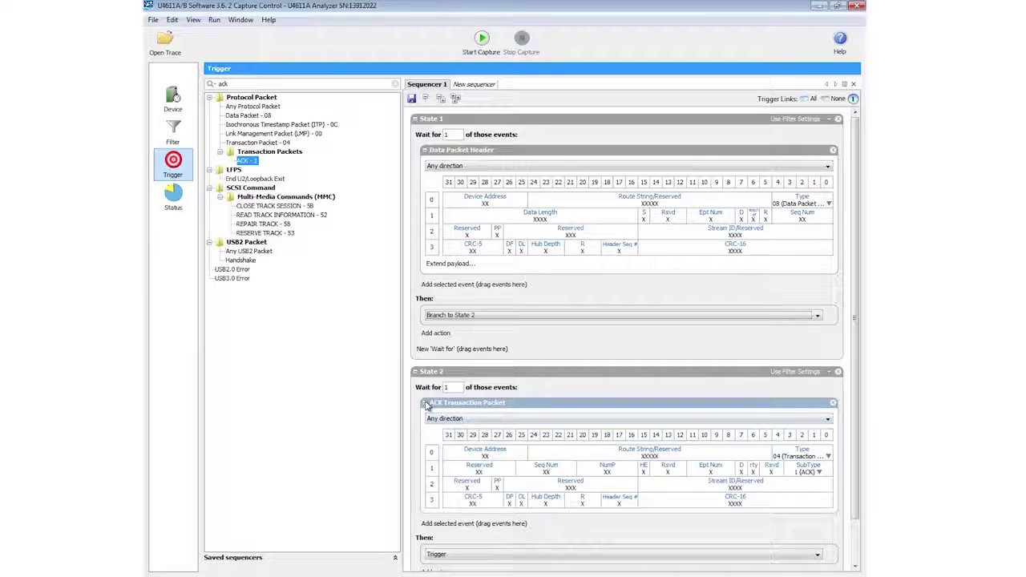
left_click(424, 403)
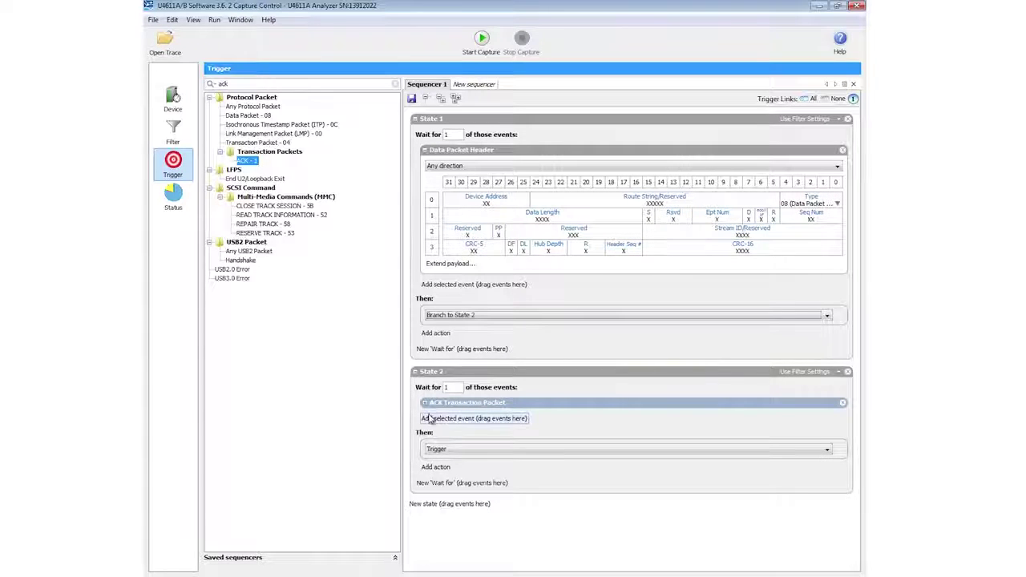
Step: Search the event tree for 'timer' and add a 10 us Timer group to State 2
double_click(258, 82)
type("timer")
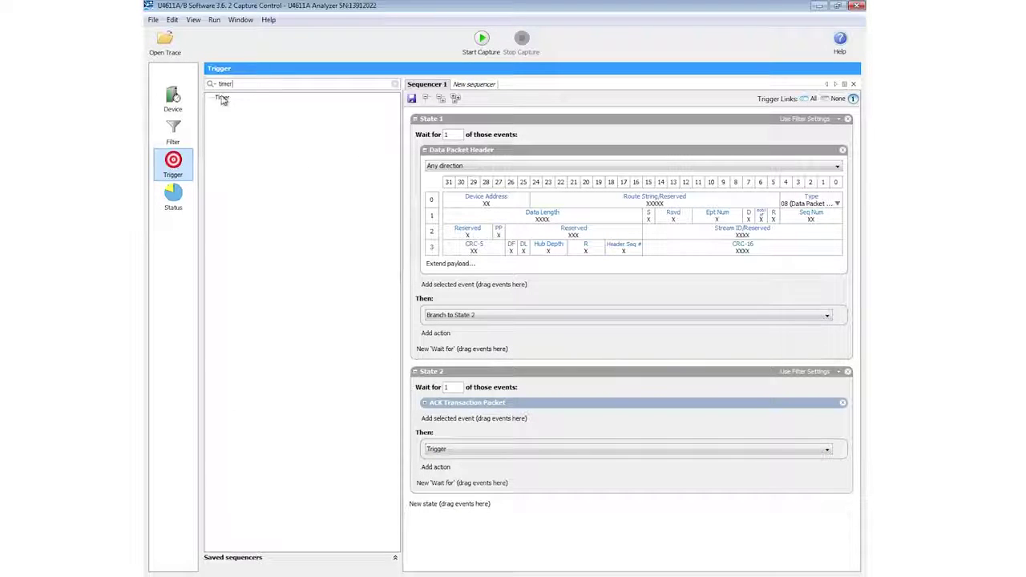
left_click_drag(292, 266, 453, 522)
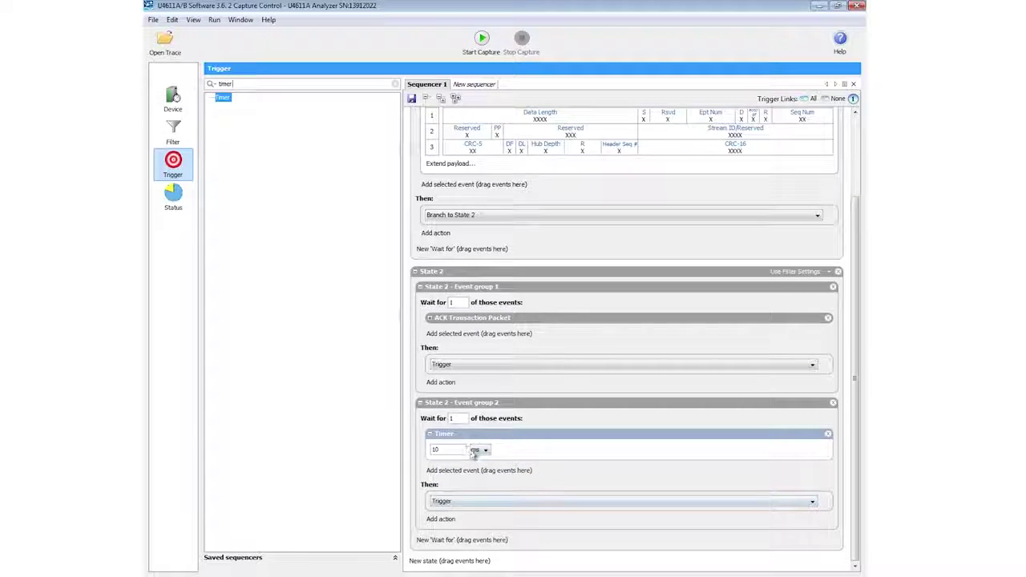
left_click(483, 450)
left_click(484, 468)
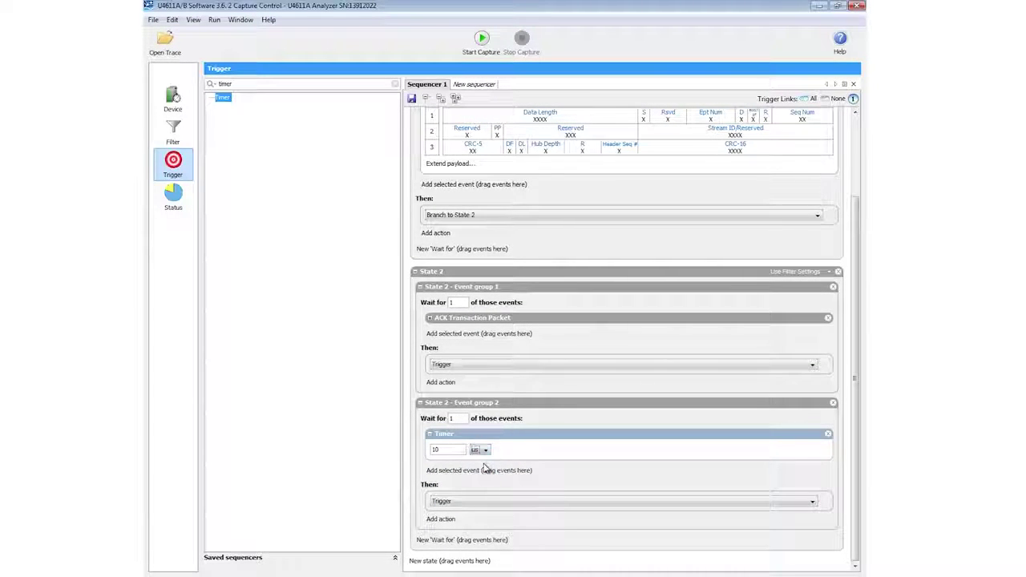